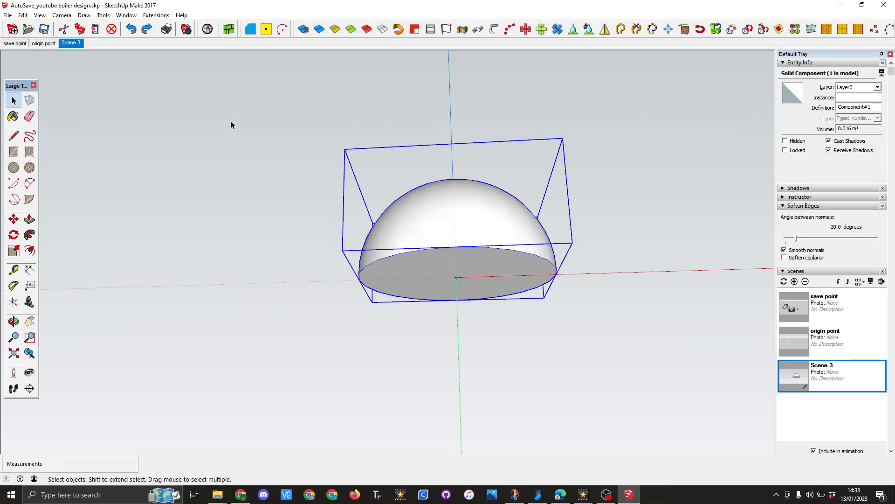
# - In the save point scene, rotate the firebox component 90 degrees so it lies flat beside the brick wall
pyautogui.click(234, 136)
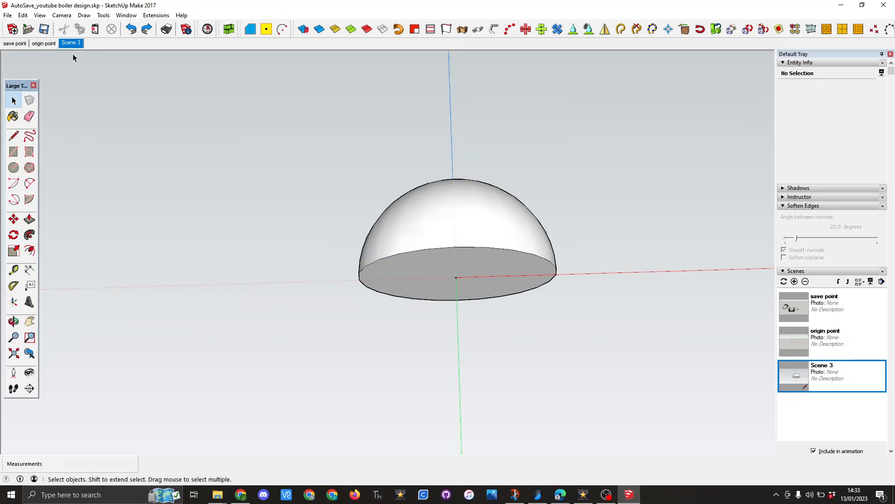
pyautogui.click(14, 43)
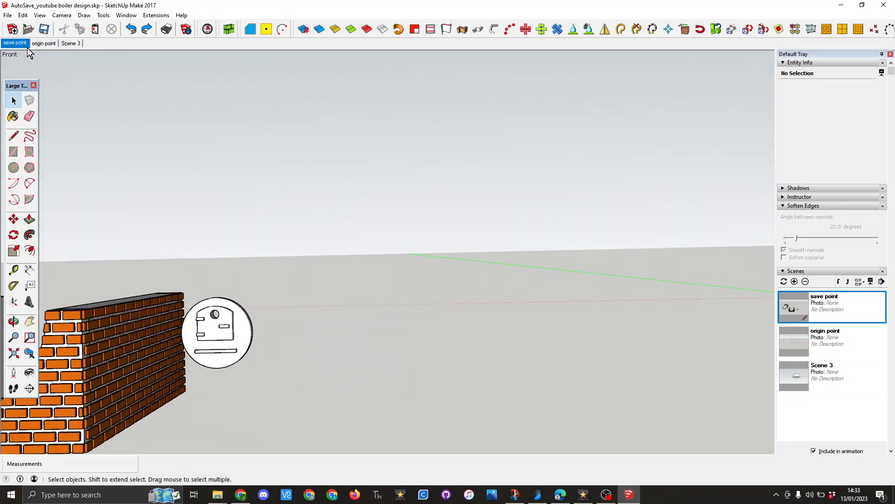
pyautogui.click(495, 312)
pyautogui.moveTo(520, 311); pyautogui.dragTo(433, 322, button='middle')
pyautogui.scroll(5, 460, 318)
pyautogui.click(13, 235)
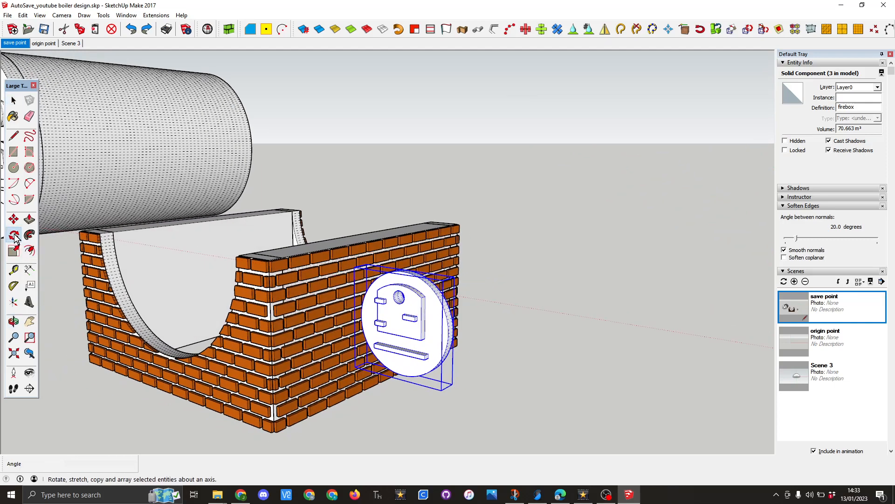
pyautogui.click(400, 321)
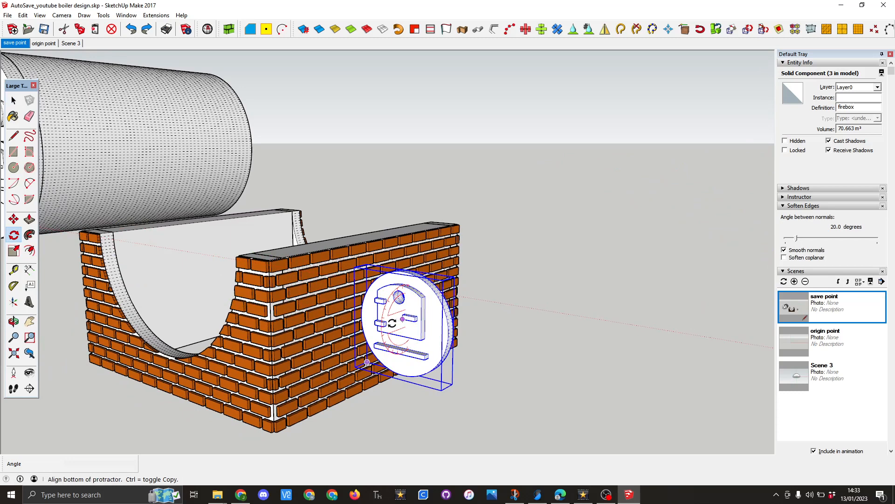
pyautogui.click(384, 328)
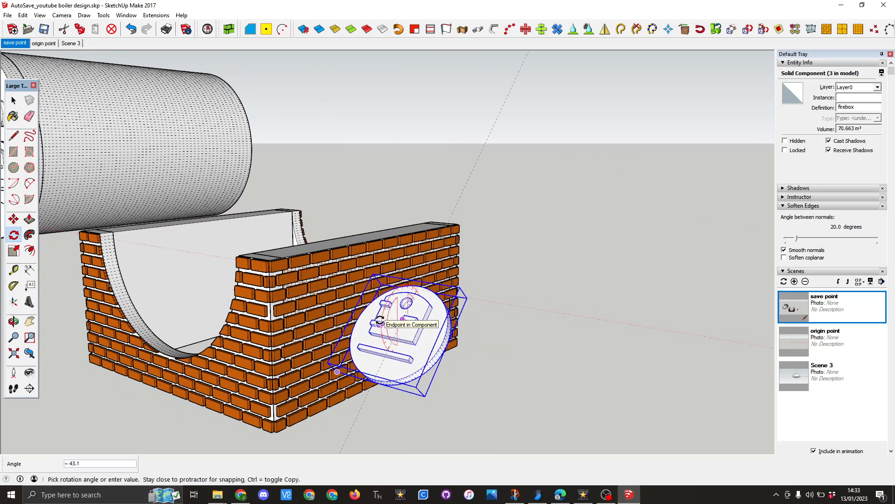
pyautogui.write('90')
pyautogui.press('Return')
pyautogui.press('space')
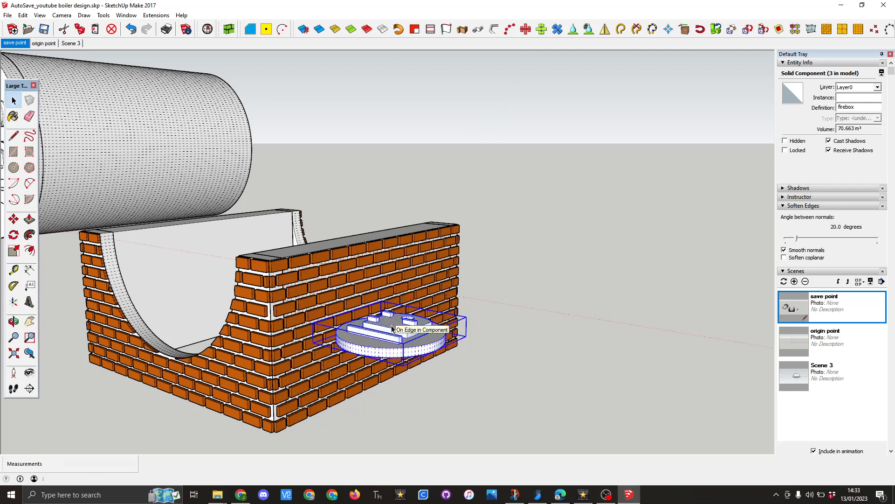
# - Open the firebox component for editing and offset the outer edge of its round face inward by 0.6 m
pyautogui.scroll(4, 425, 342)
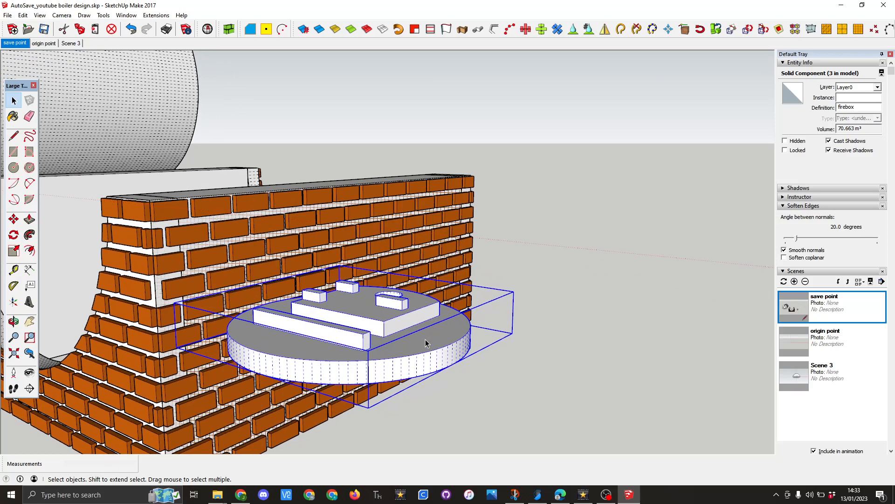
pyautogui.scroll(2, 425, 340)
pyautogui.moveTo(425, 340); pyautogui.dragTo(476, 363, button='middle')
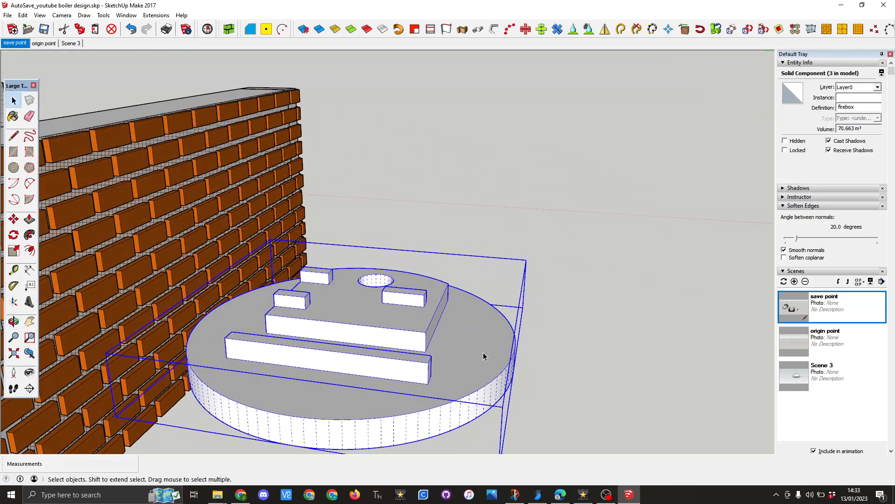
pyautogui.doubleClick(483, 353)
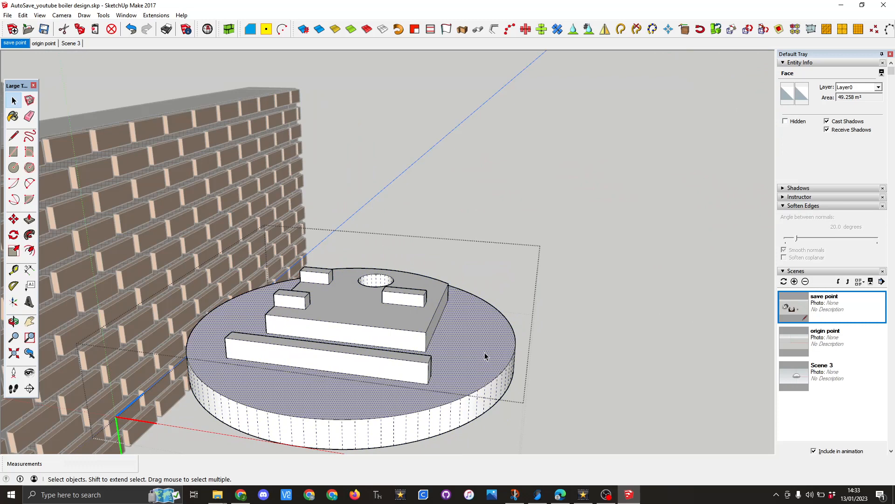
pyautogui.click(29, 250)
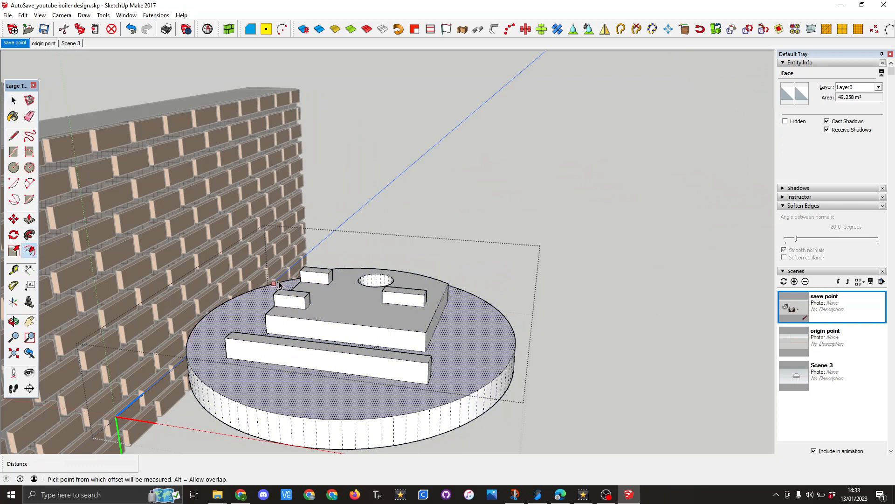
pyautogui.click(491, 305)
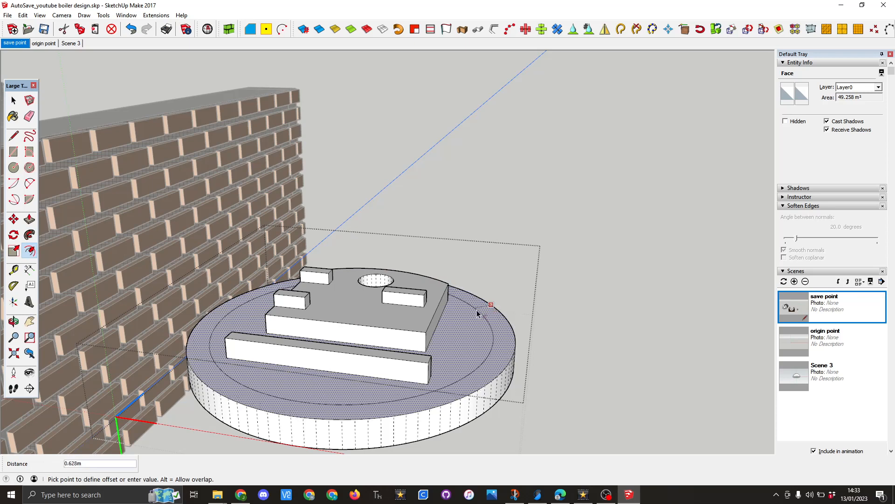
pyautogui.click(477, 313)
pyautogui.write('0')
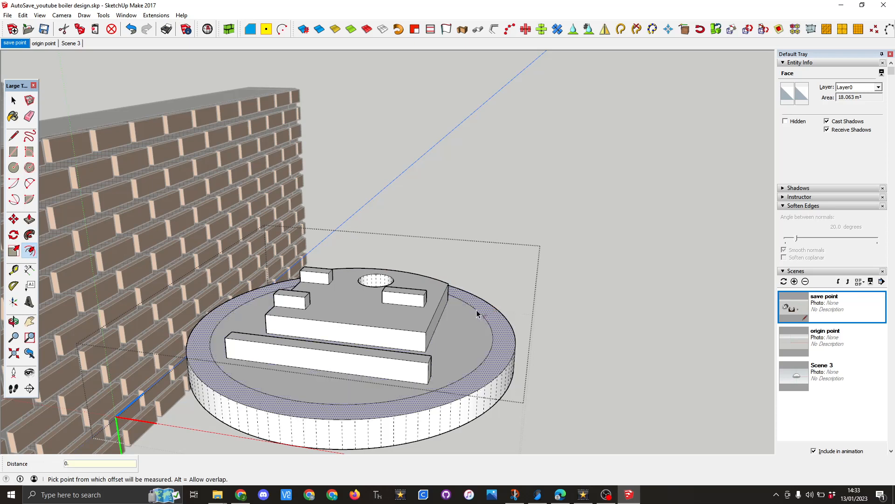
pyautogui.write('.6')
pyautogui.press('Return')
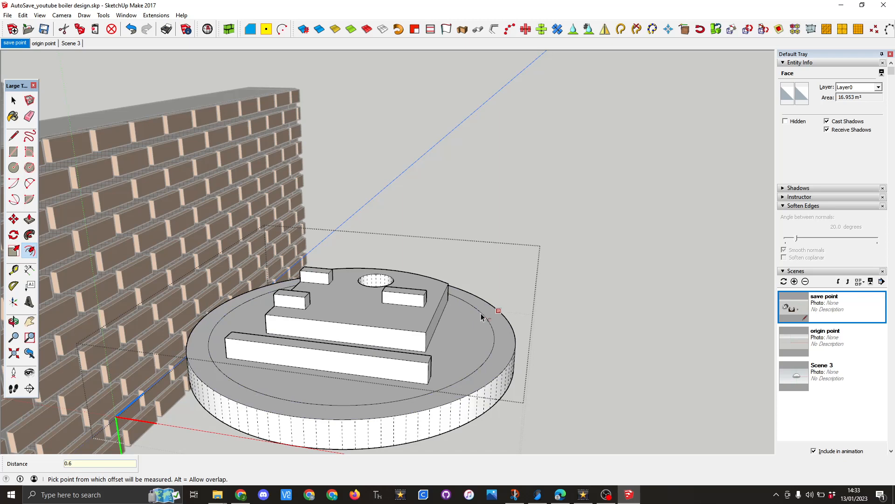
pyautogui.press('space')
# - Set the offset circle on the firebox face to 20 segments
pyautogui.click(483, 313)
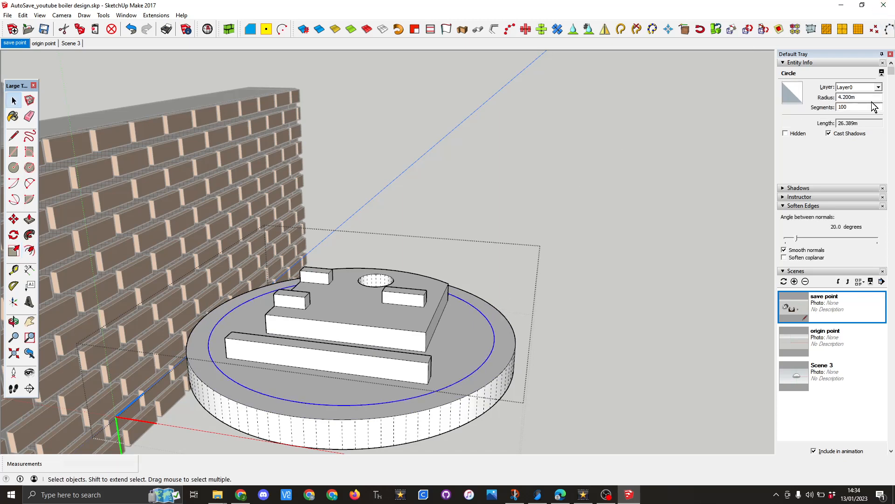
pyautogui.click(848, 106)
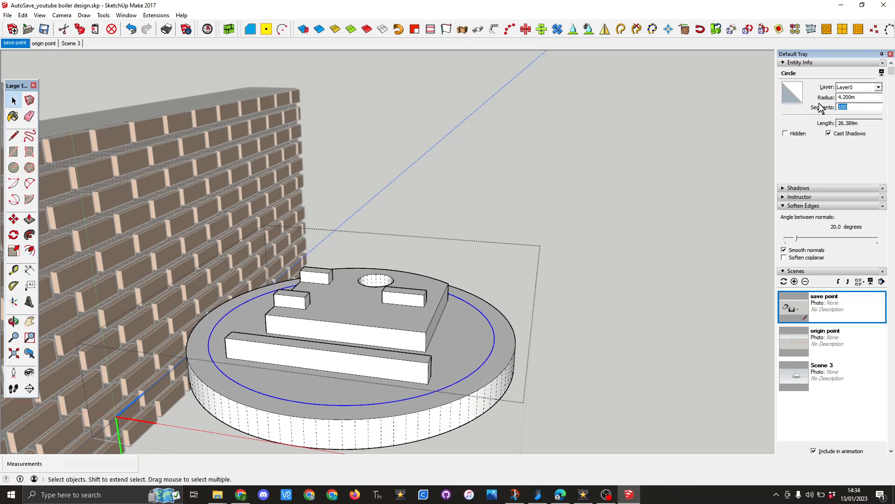
pyautogui.write('20')
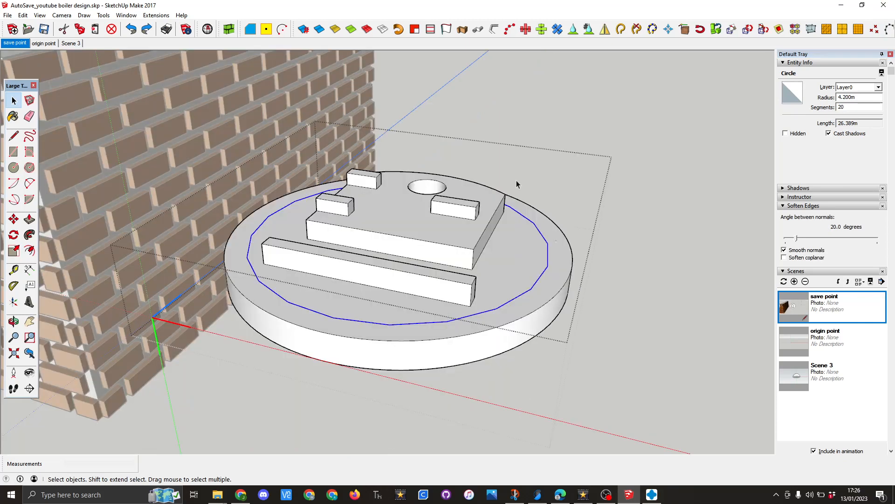
# - Measure from the 20-segment circle on the firebox face with the Tape Measure, leaving the component deselected
pyautogui.click(13, 270)
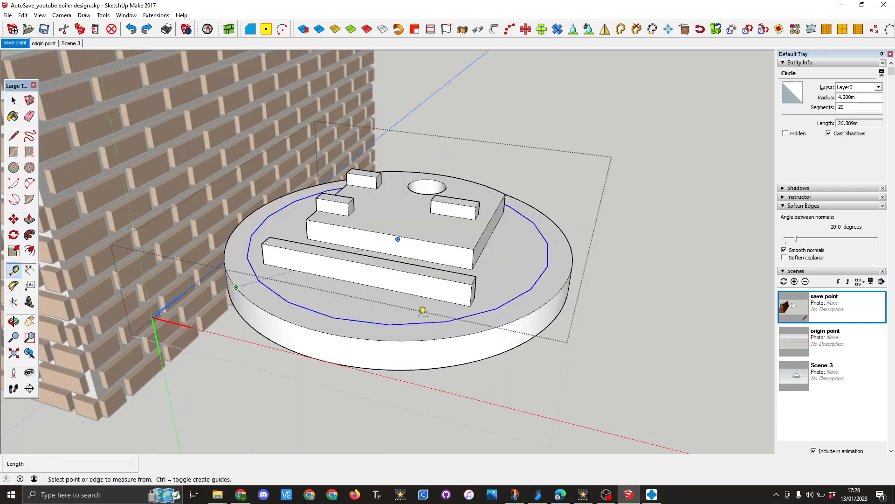
pyautogui.click(496, 307)
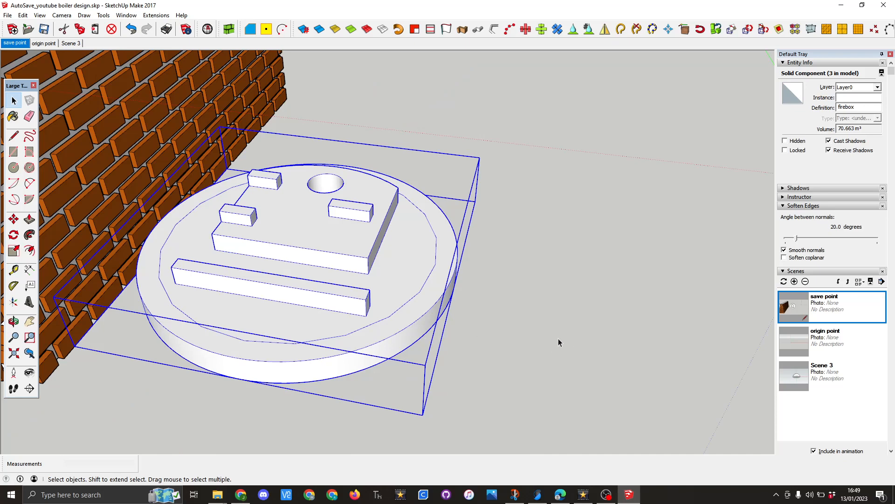
pyautogui.click(557, 338)
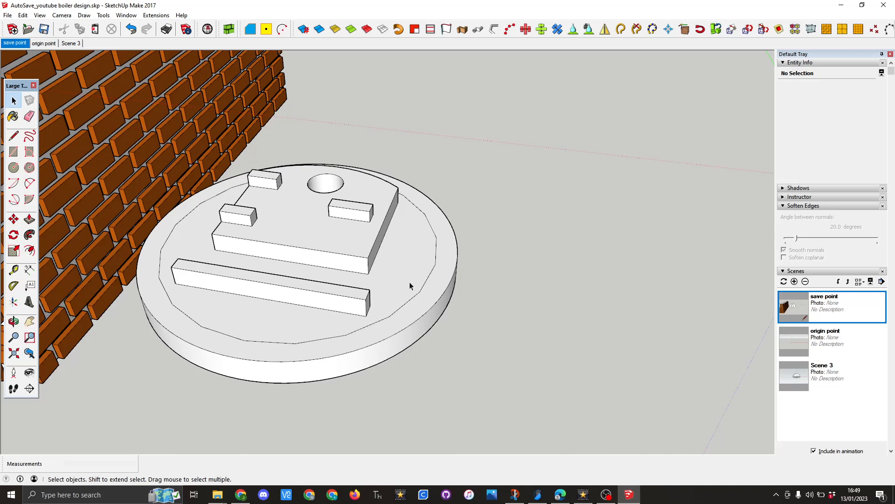
# - Rotate the small dome component at the origin 90 degrees about the red axis
pyautogui.scroll(3, 415, 279)
pyautogui.scroll(2, 667, 255)
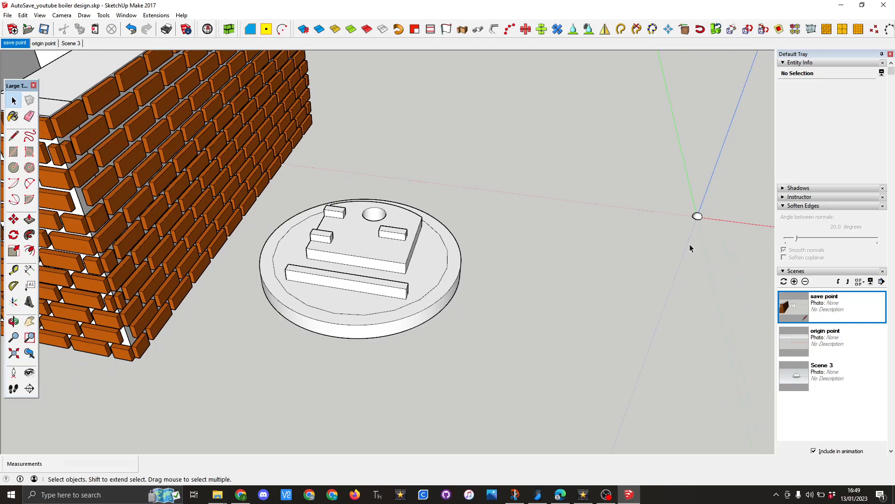
pyautogui.click(697, 216)
pyautogui.moveTo(712, 246); pyautogui.dragTo(558, 225, button='middle')
pyautogui.scroll(2, 651, 318)
pyautogui.scroll(1, 651, 321)
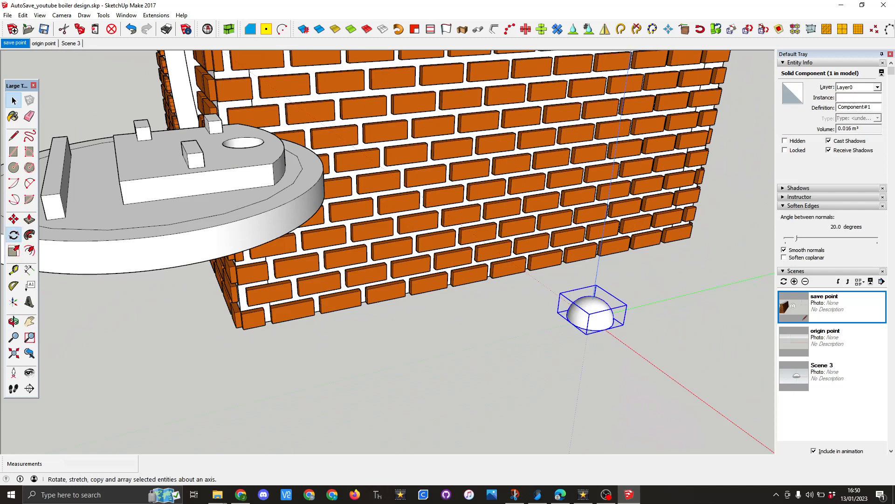
pyautogui.click(13, 236)
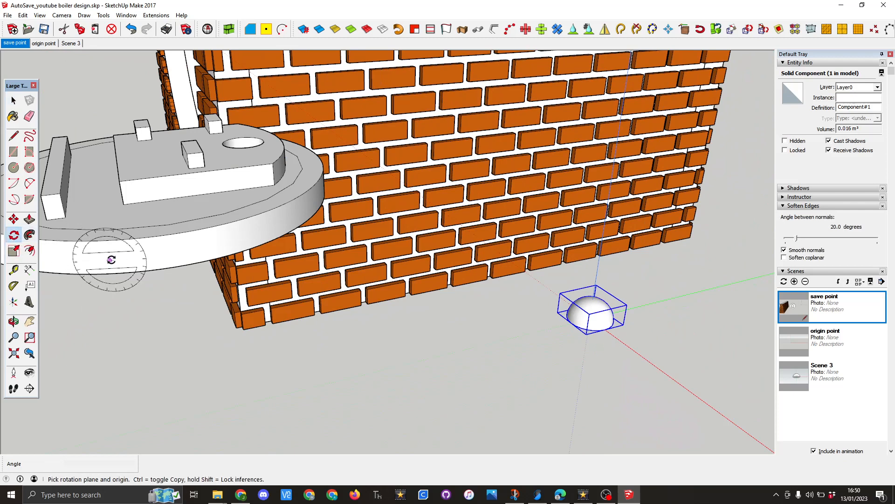
pyautogui.click(588, 331)
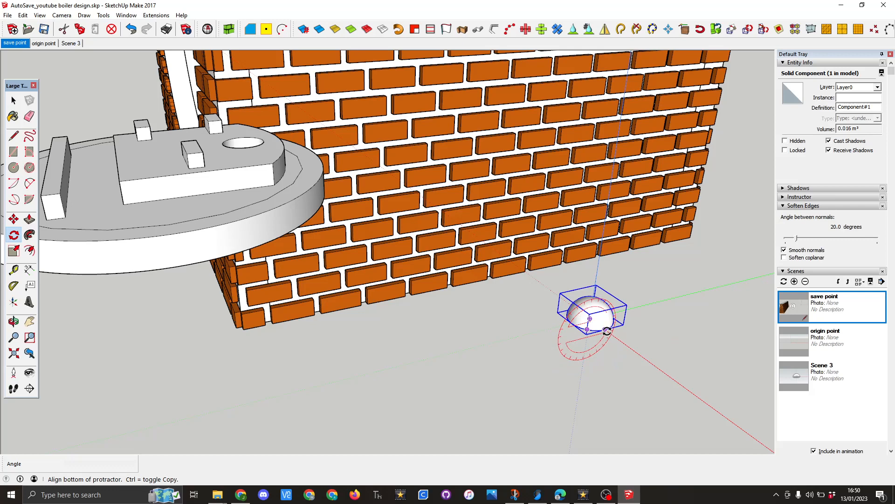
pyautogui.click(606, 328)
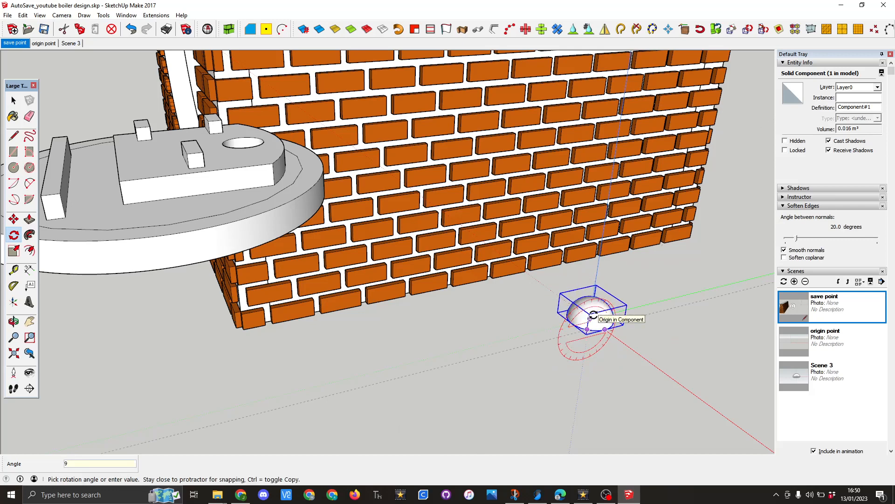
pyautogui.press('Return')
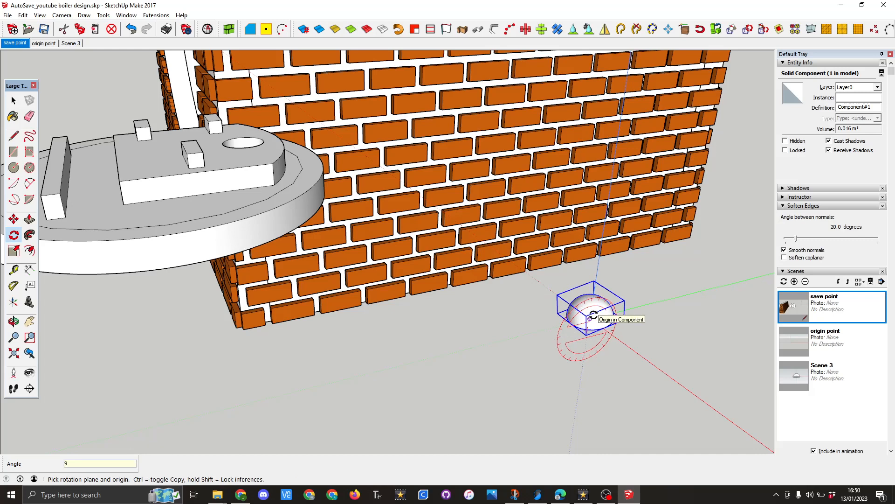
pyautogui.press('Return')
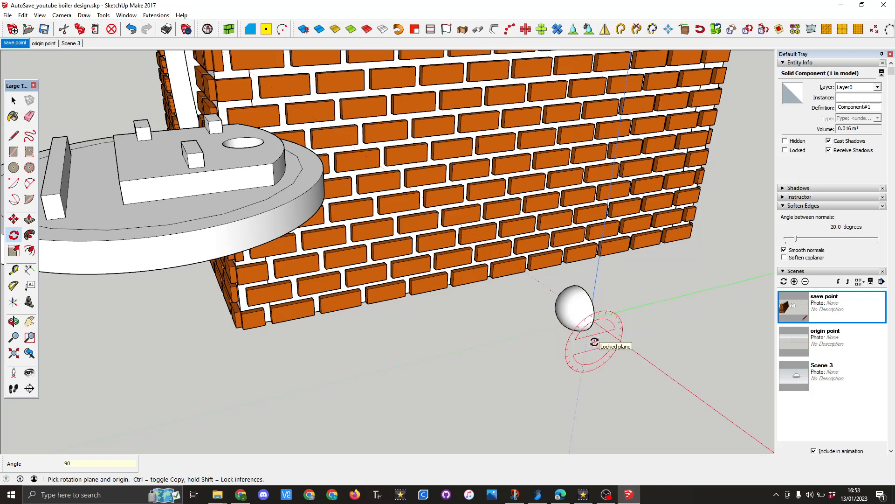
pyautogui.press('space')
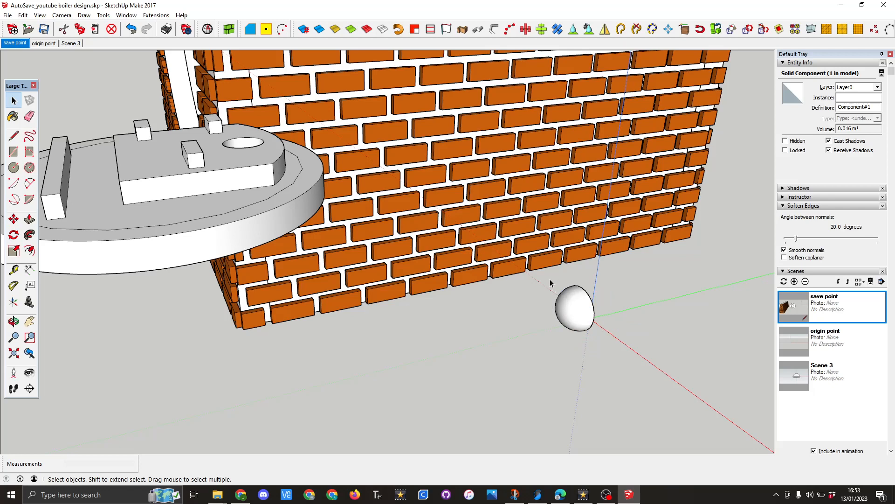
# - Copy the rotated dome and paste it inside the firebox component at an endpoint of the 20-segment circle
pyautogui.moveTo(548, 279); pyautogui.dragTo(604, 345)
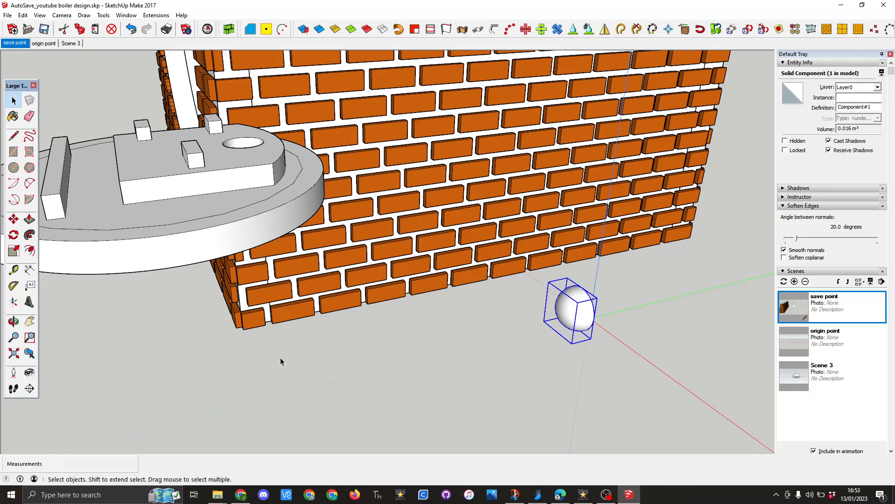
pyautogui.moveTo(281, 360); pyautogui.dragTo(510, 368, button='middle')
pyautogui.scroll(-4, 448, 336)
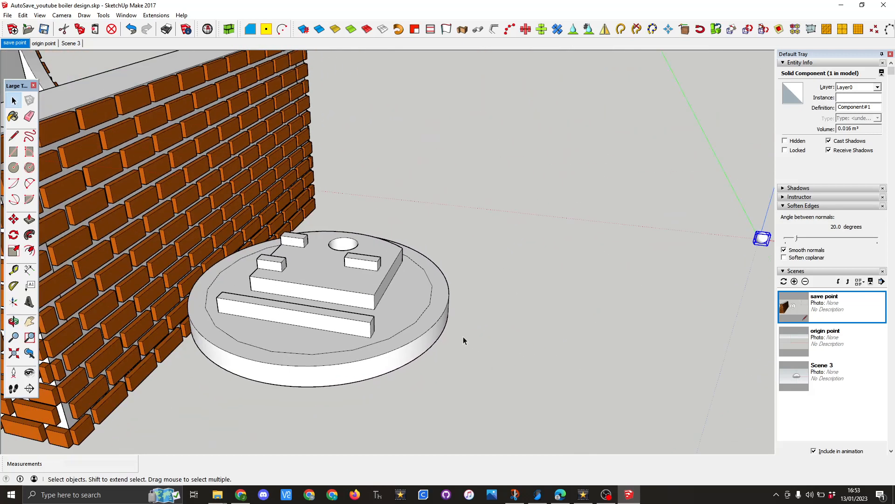
pyautogui.click(586, 346)
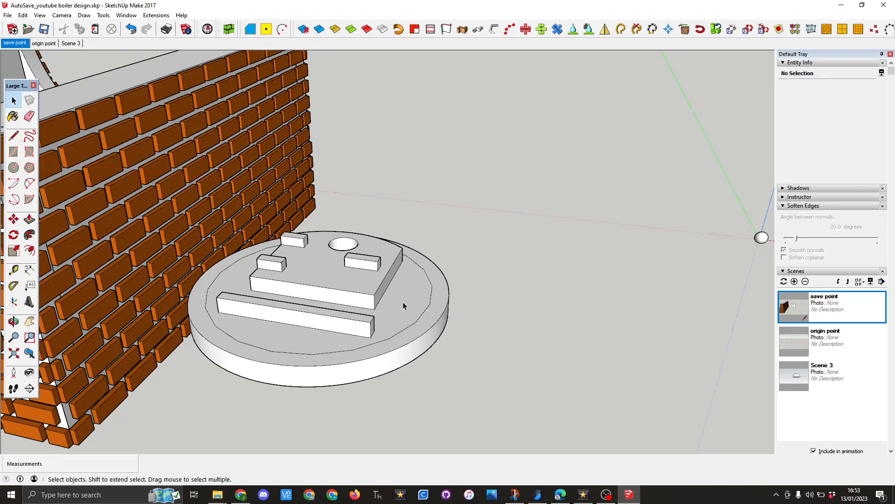
pyautogui.doubleClick(403, 301)
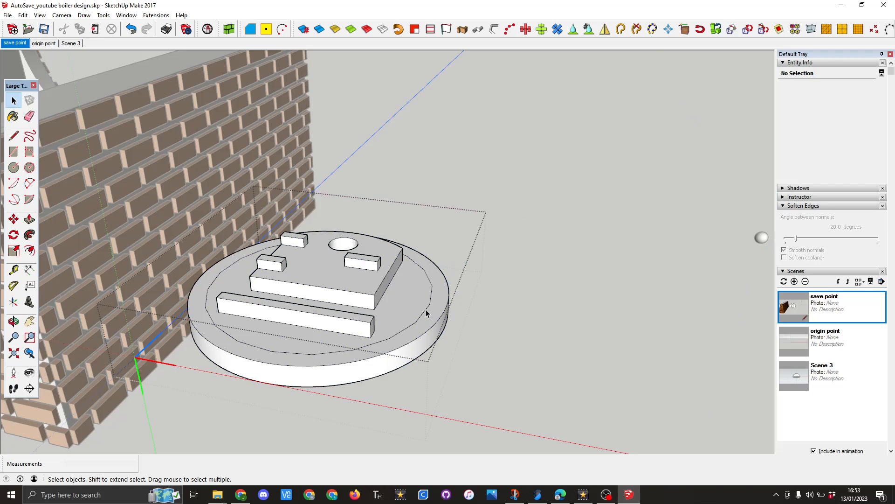
pyautogui.click(415, 307)
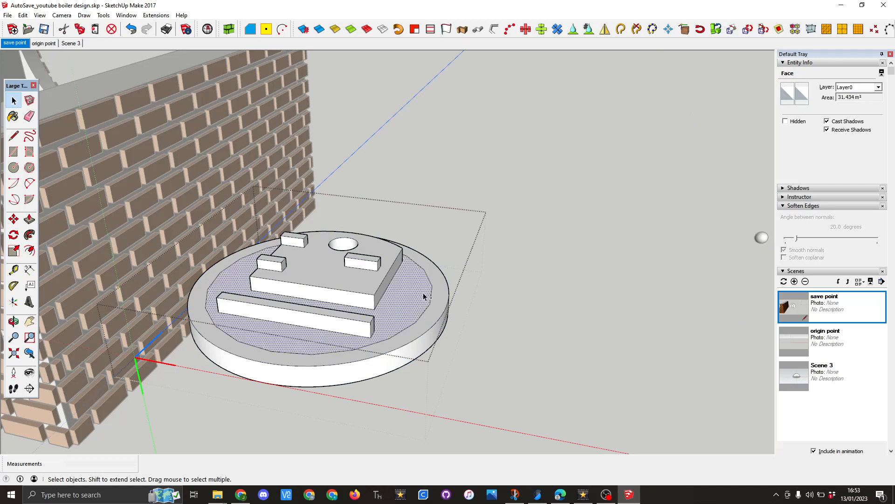
pyautogui.hotkey('ctrl', 'v')
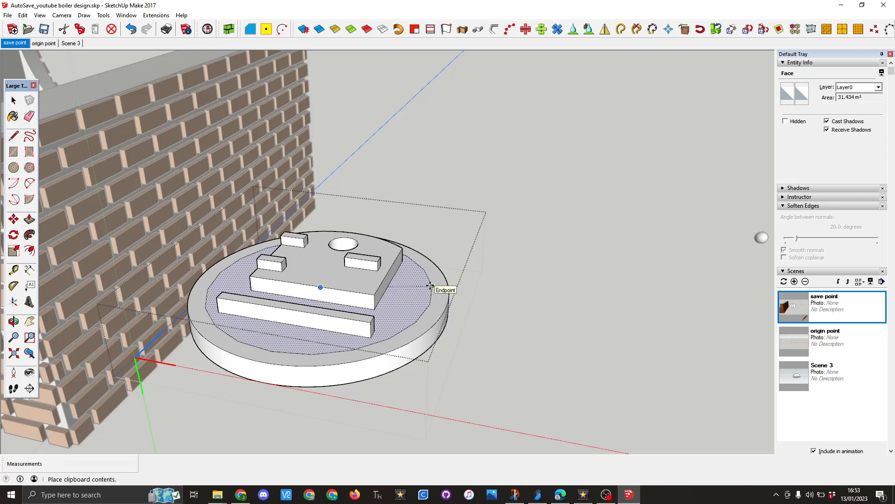
pyautogui.click(430, 286)
# - Move the pasted dome about 0.39 m along the green axis from its pasted position on the firebox face
pyautogui.press('m')
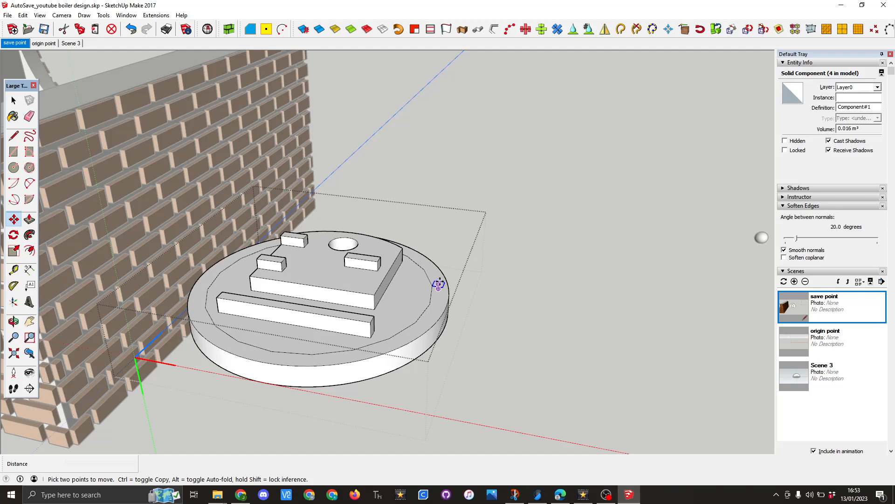
pyautogui.click(439, 283)
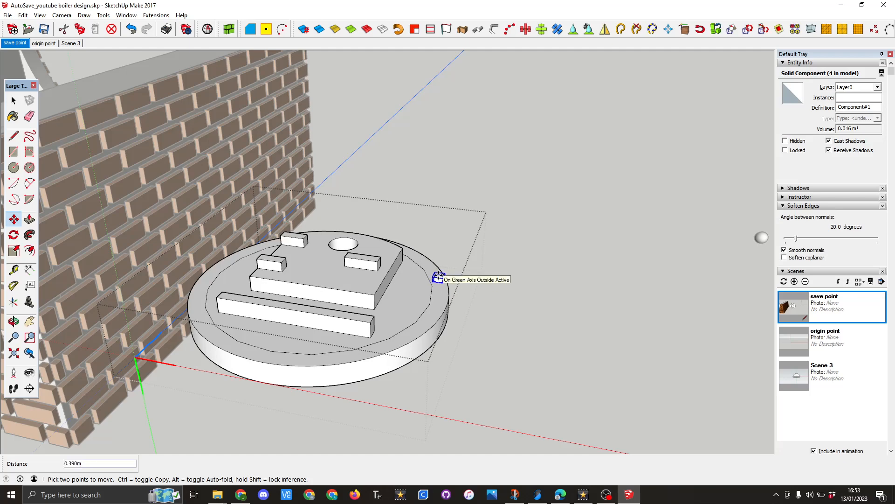
pyautogui.click(438, 277)
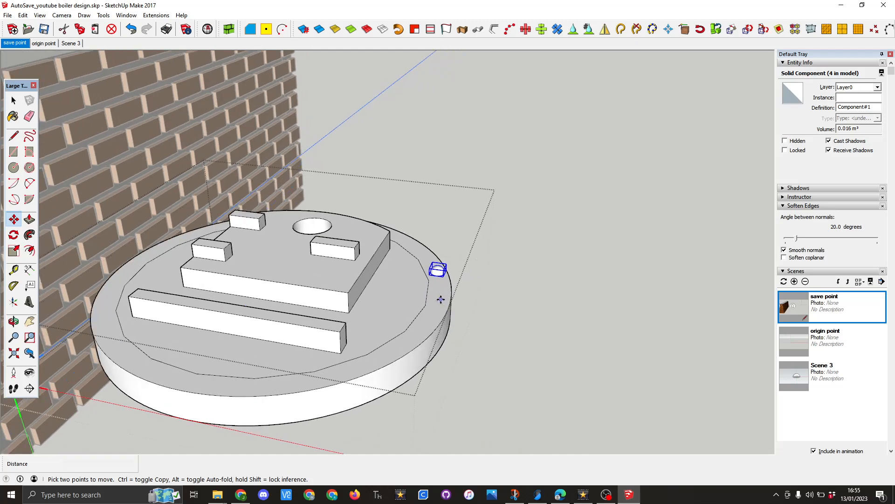
# - Show faces in X-ray style and move the dome by the centre of its base onto an endpoint of the 20-segment circle
pyautogui.scroll(5, 440, 299)
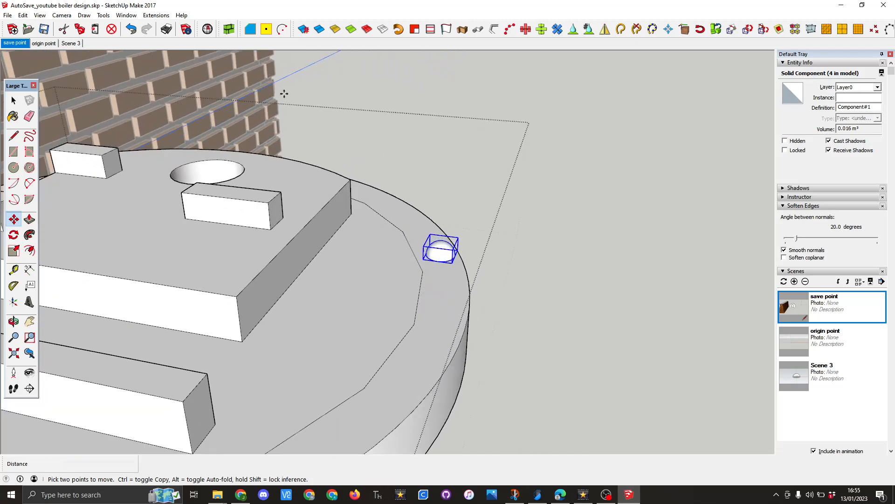
pyautogui.click(39, 15)
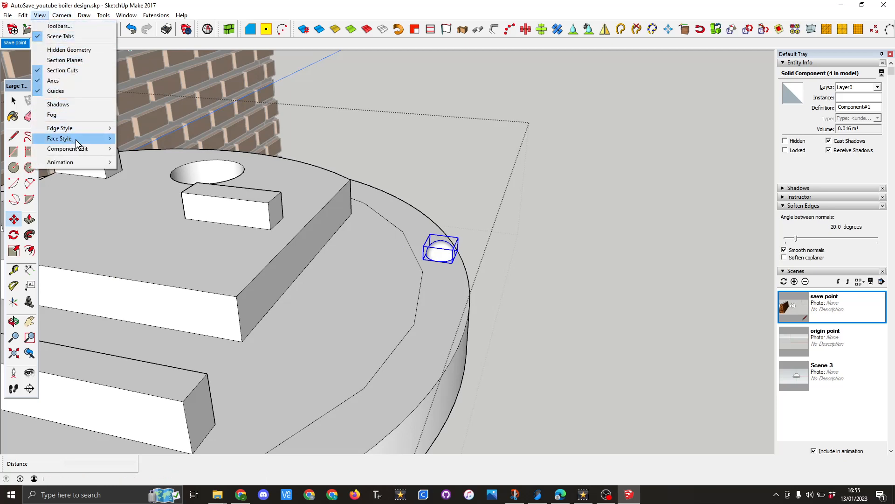
pyautogui.moveTo(80, 139)
pyautogui.click(138, 139)
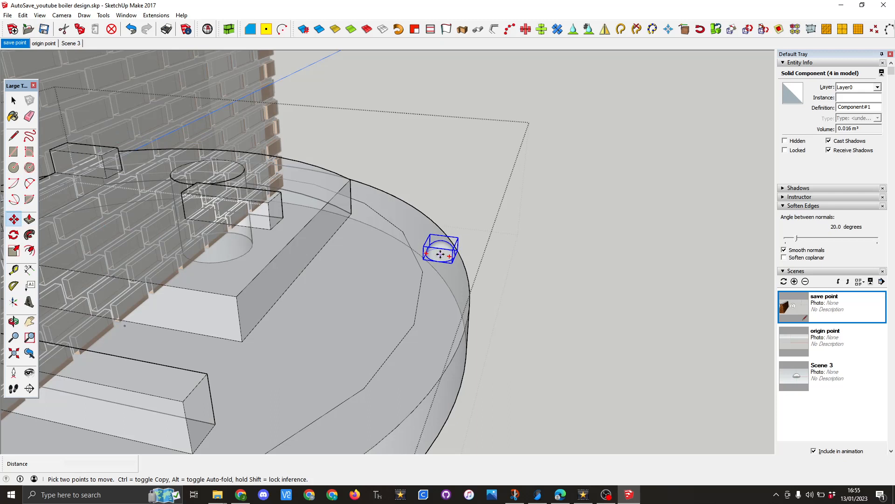
pyautogui.click(440, 254)
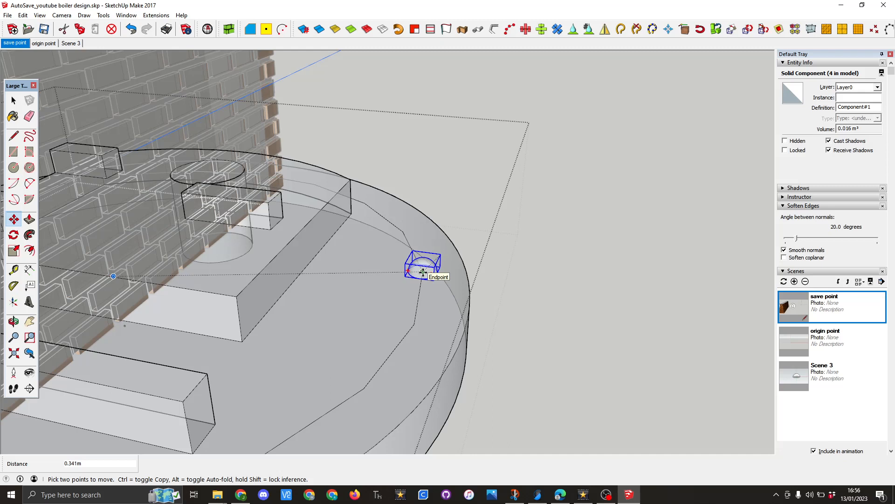
pyautogui.click(423, 272)
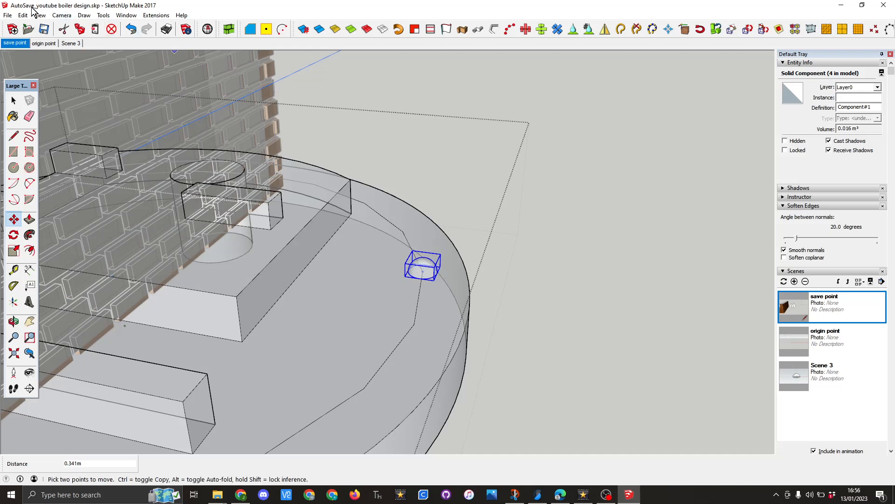
# - Turn off the X-ray face style and leave the Move tool
pyautogui.click(43, 17)
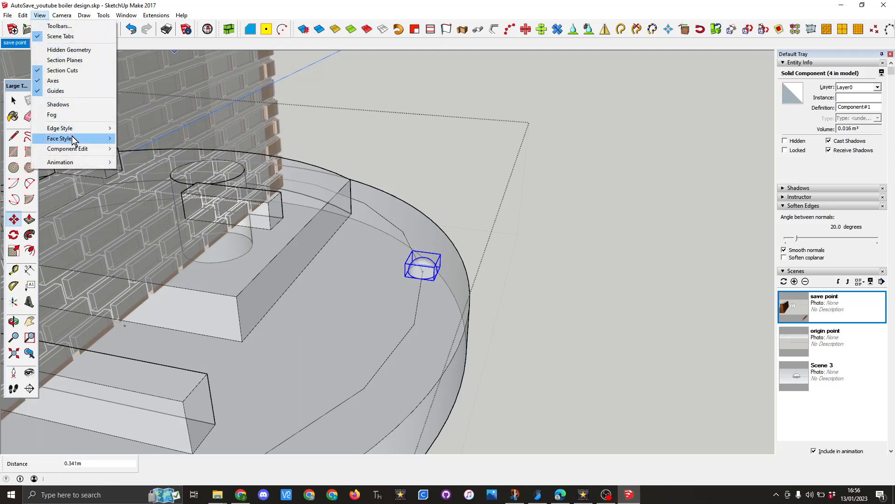
pyautogui.click(136, 139)
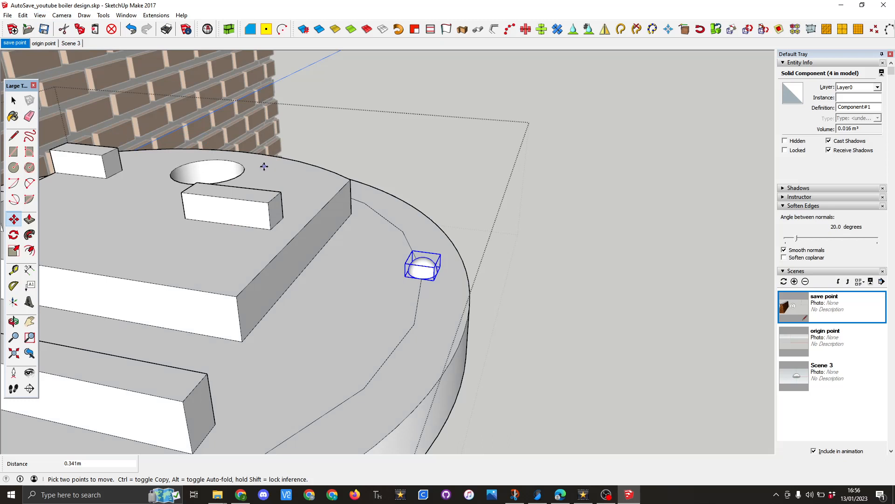
pyautogui.press('space')
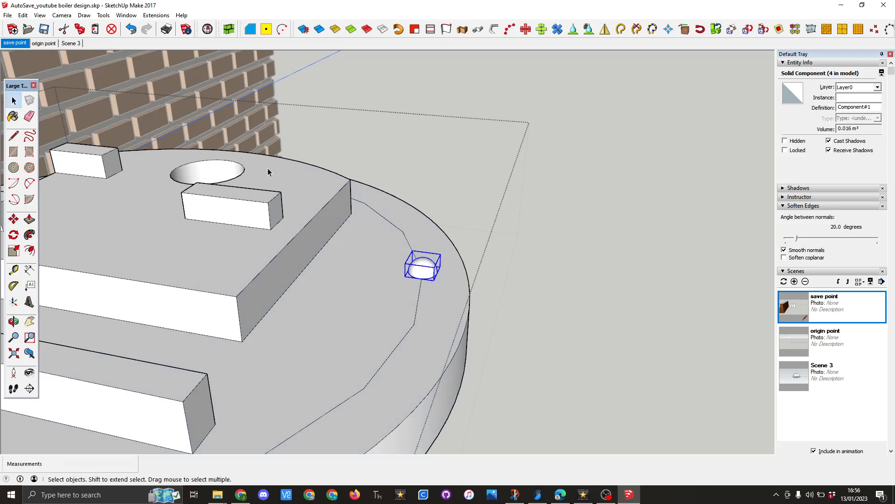
pyautogui.click(399, 345)
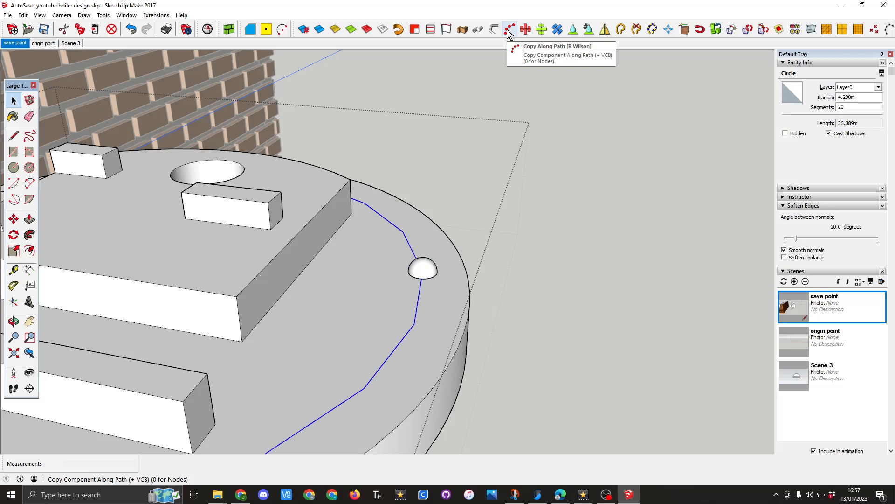
pyautogui.rightClick(565, 25)
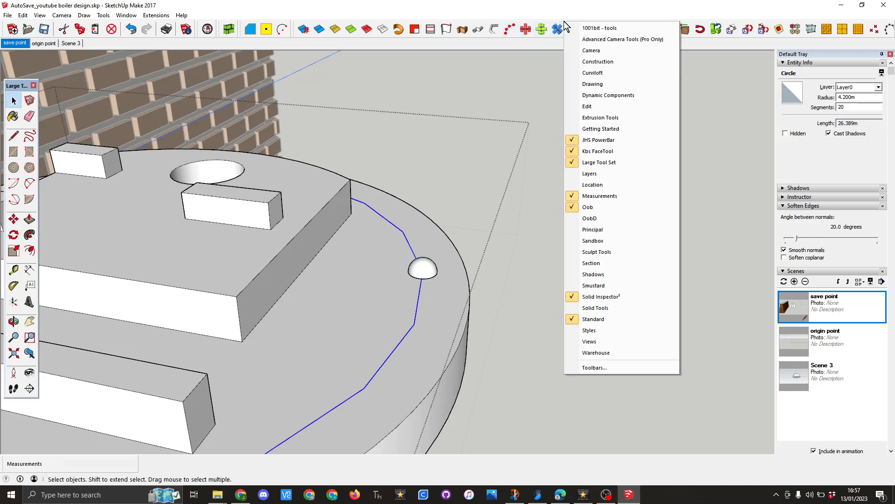
pyautogui.click(619, 141)
pyautogui.rightClick(653, 31)
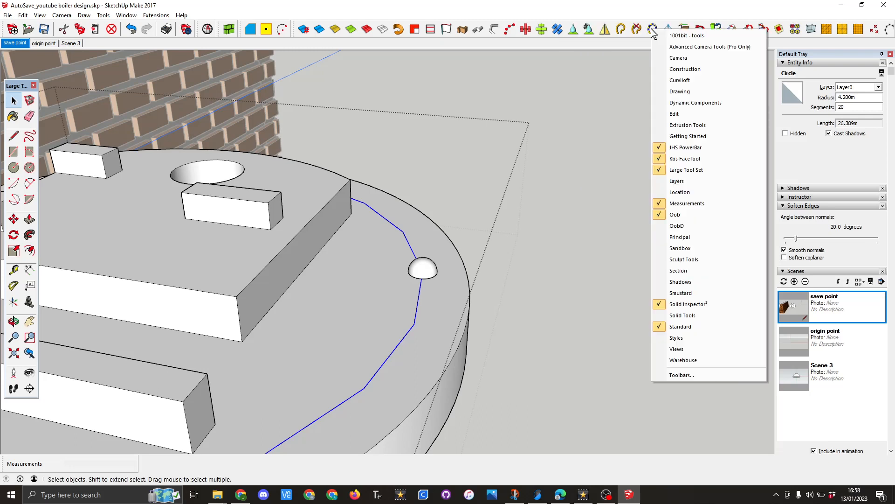
pyautogui.click(544, 138)
pyautogui.click(549, 136)
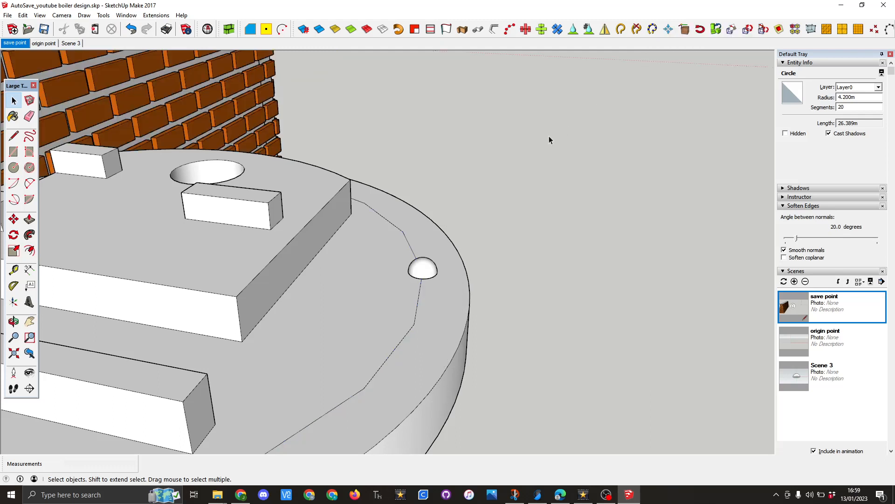
# - Inside the firebox component, copy the dome around the 20-segment circle with Copy Along Path at 1.314 m spacing
pyautogui.click(415, 326)
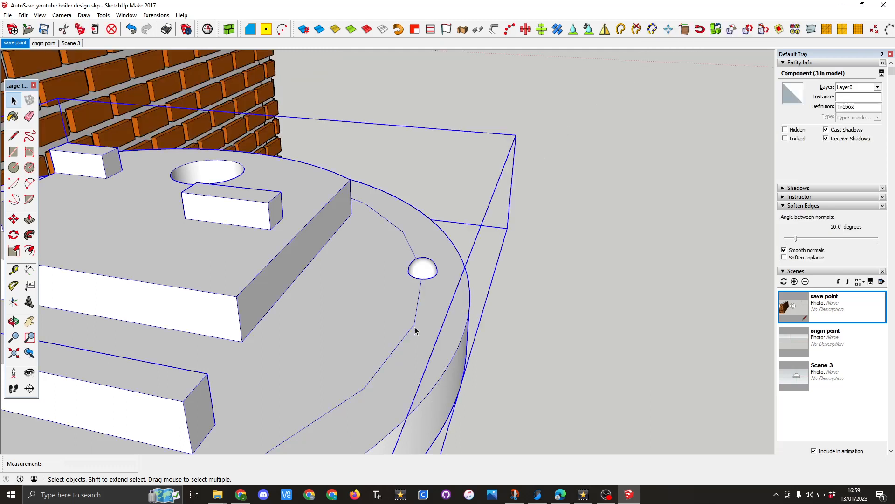
pyautogui.doubleClick(414, 328)
pyautogui.click(412, 330)
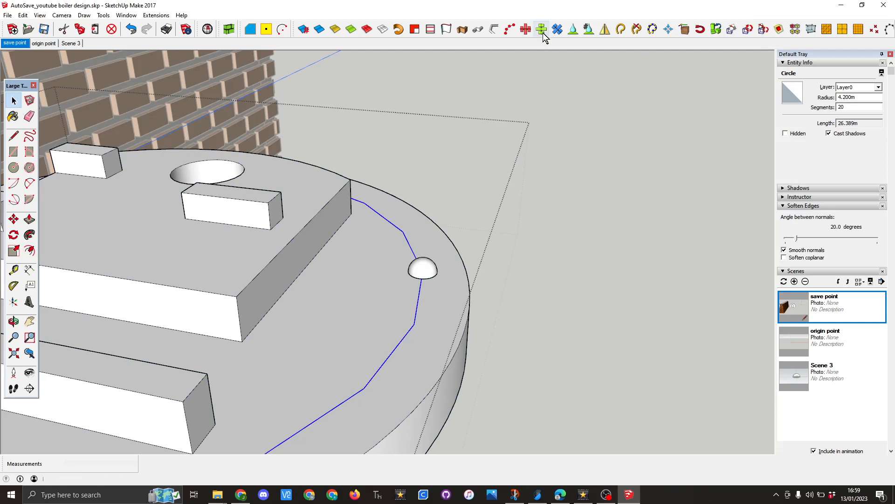
pyautogui.click(511, 31)
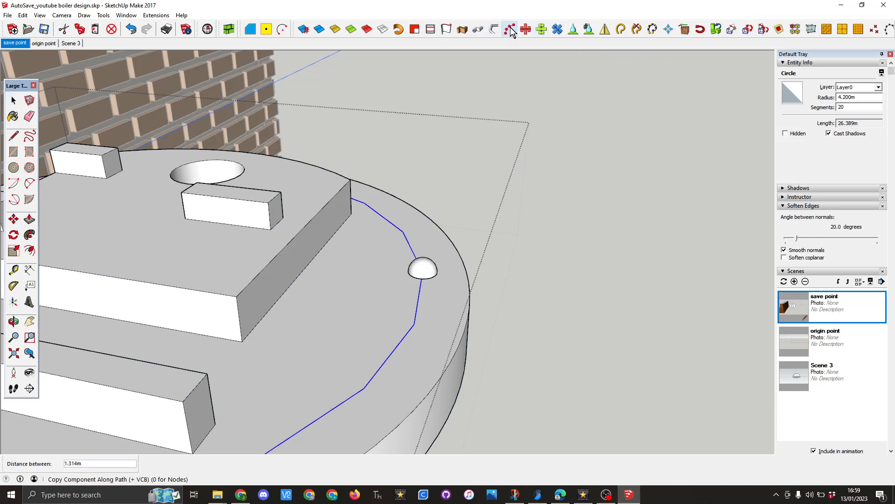
pyautogui.click(424, 271)
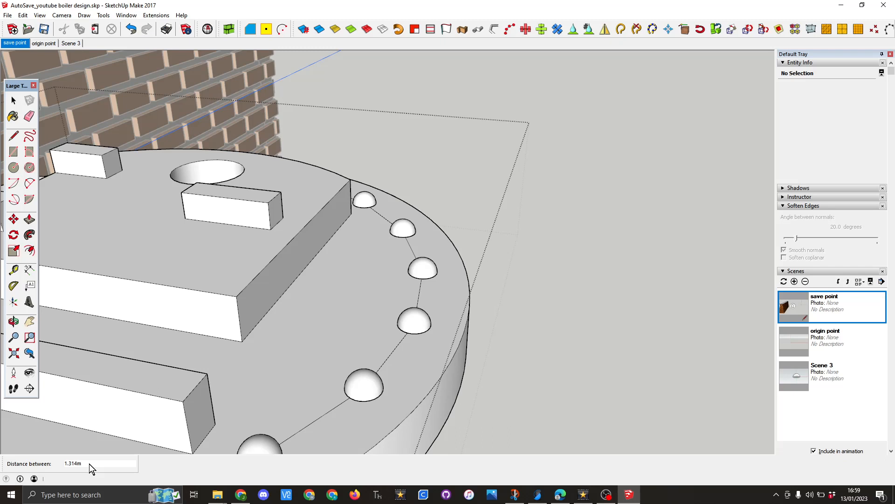
pyautogui.scroll(-10, 198, 237)
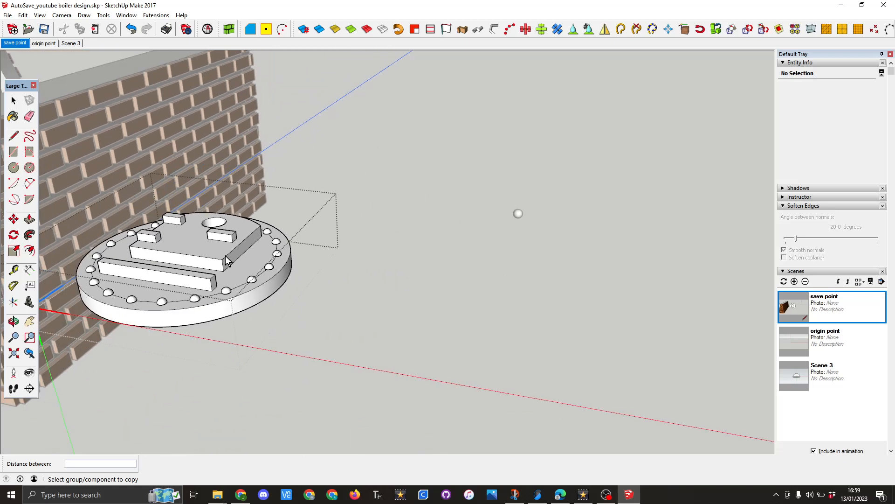
pyautogui.scroll(-5, 211, 251)
pyautogui.scroll(6, 145, 229)
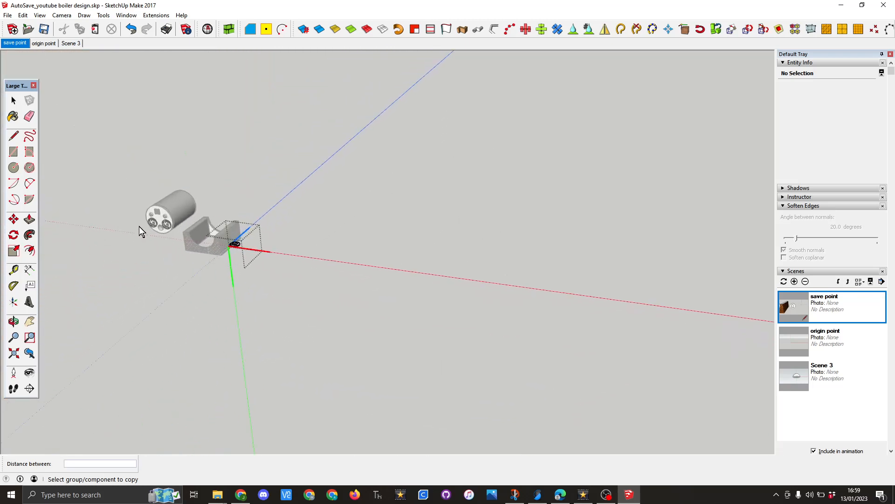
pyautogui.scroll(8, 157, 223)
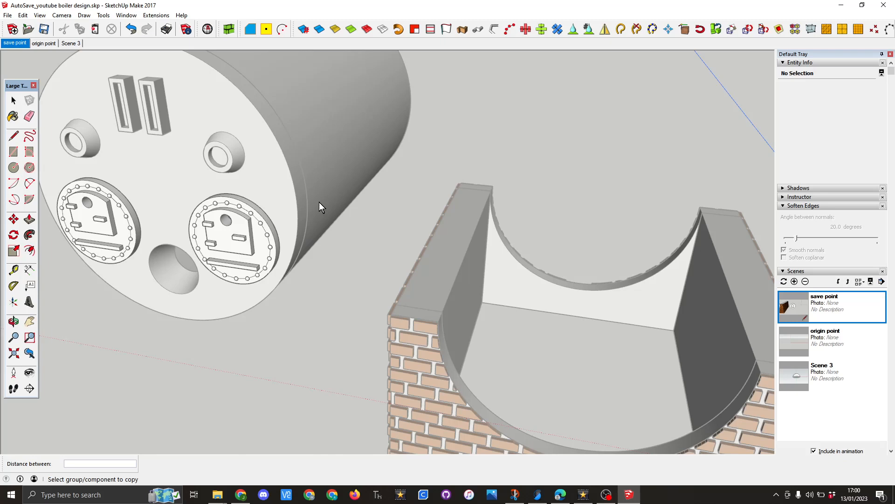
pyautogui.press('space')
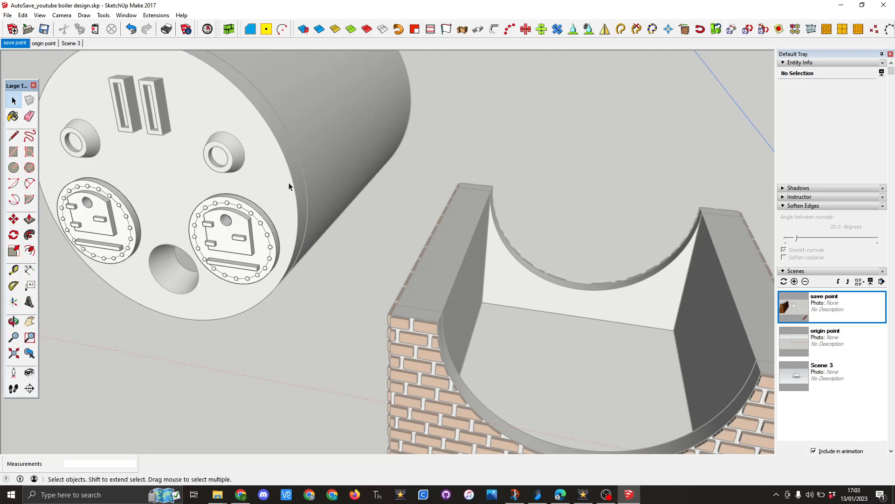
# - Export the boiler front plate group as an STL file named "resin print 1" in the Downloads folder
pyautogui.click(286, 186)
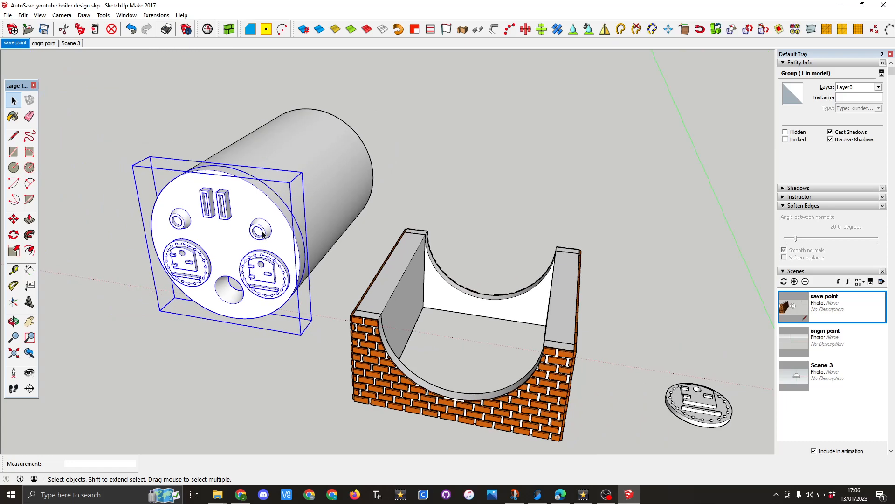
pyautogui.click(7, 15)
pyautogui.click(52, 173)
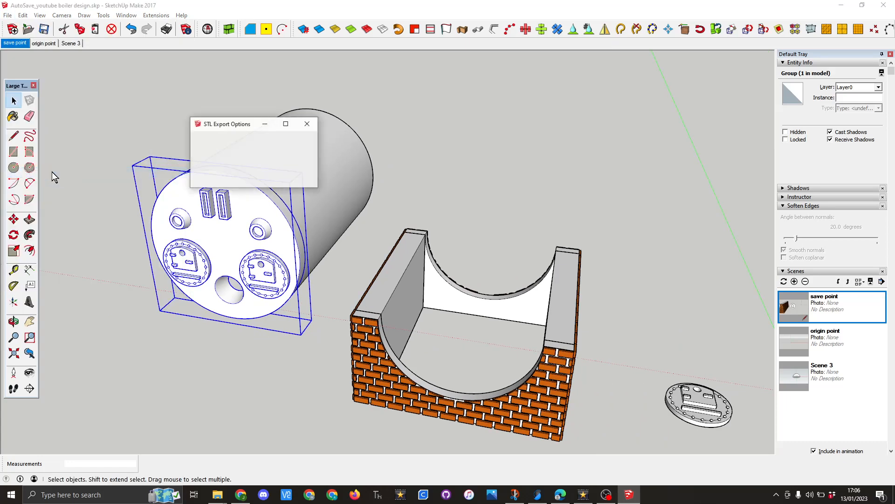
pyautogui.click(264, 181)
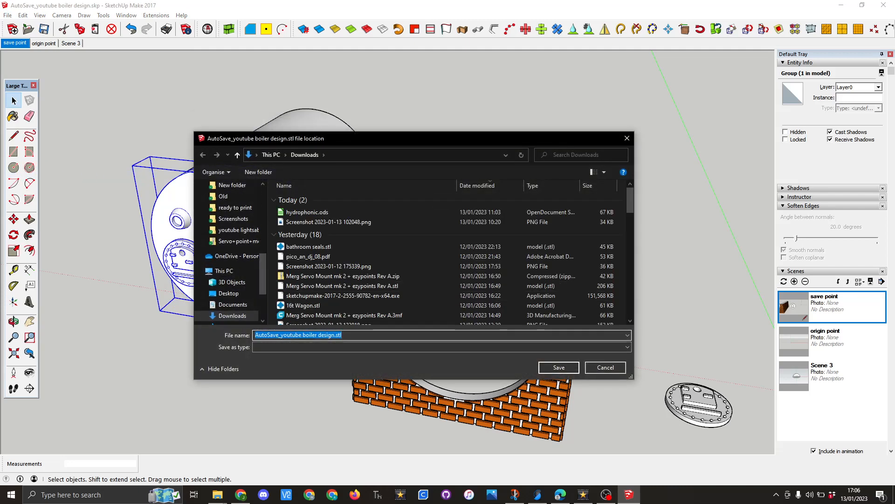
pyautogui.moveTo(334, 334); pyautogui.dragTo(242, 336)
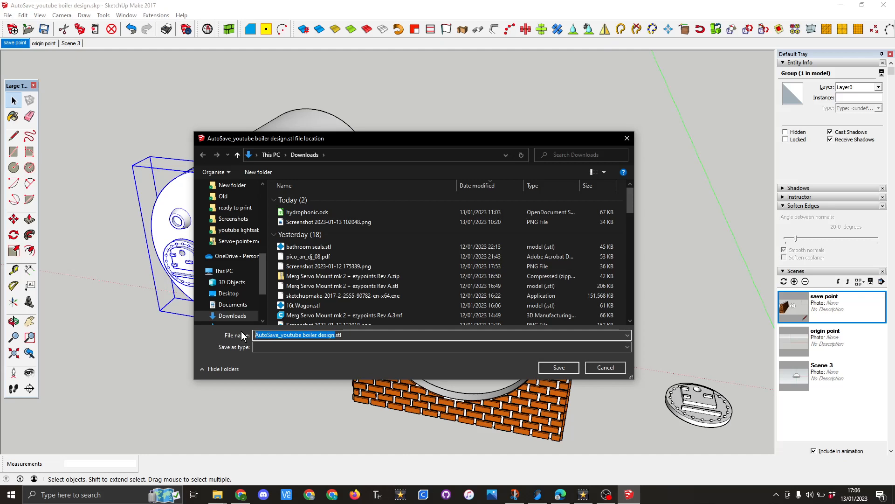
pyautogui.write('resin p')
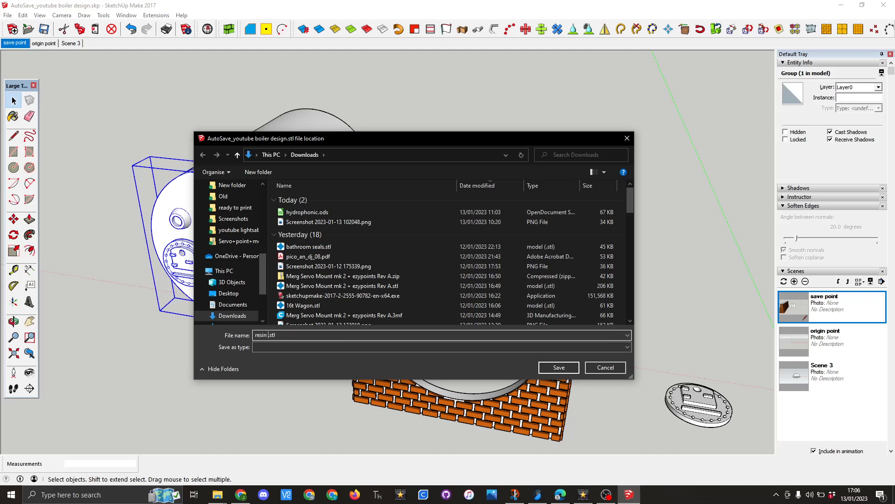
pyautogui.write('rint 1')
pyautogui.press('Return')
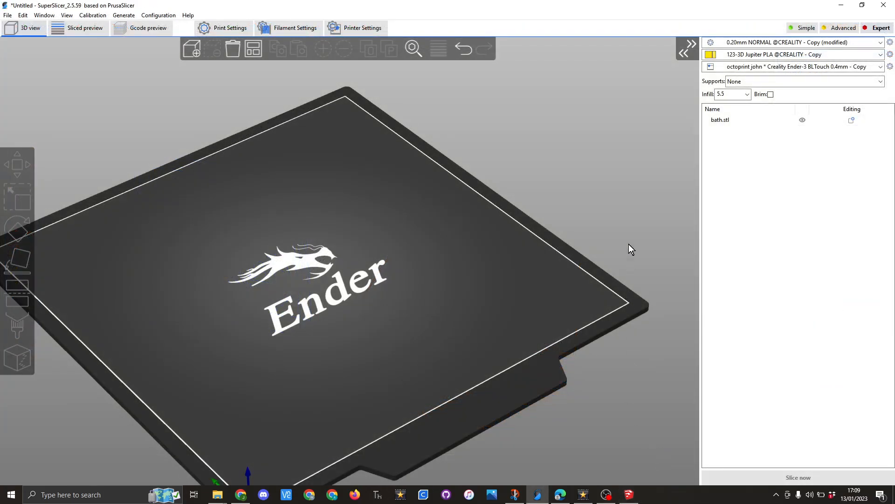
# - In SuperSlicer, import "resin print 1.stl" onto the print bed and accept the automatic scaling
pyautogui.click(195, 52)
pyautogui.click(114, 101)
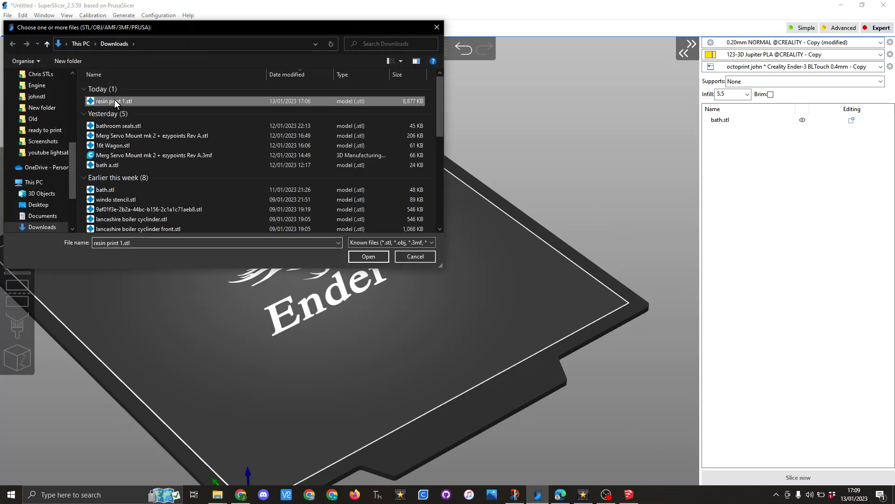
pyautogui.click(368, 256)
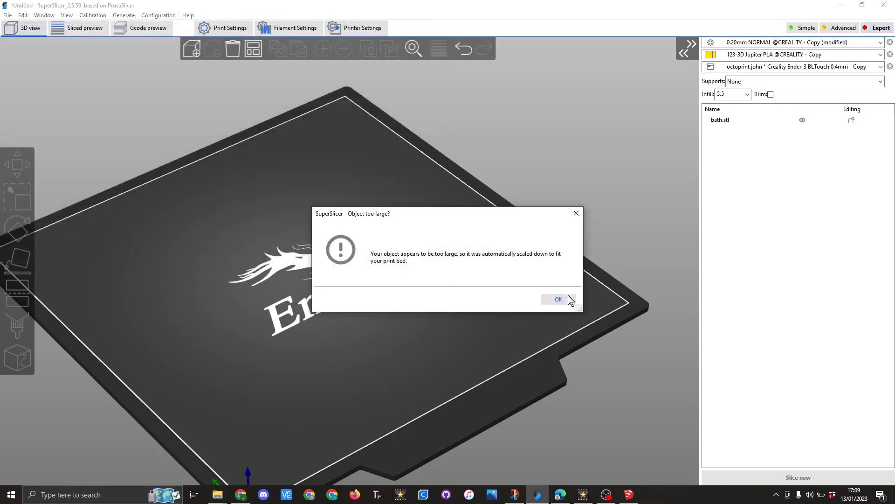
pyautogui.click(558, 299)
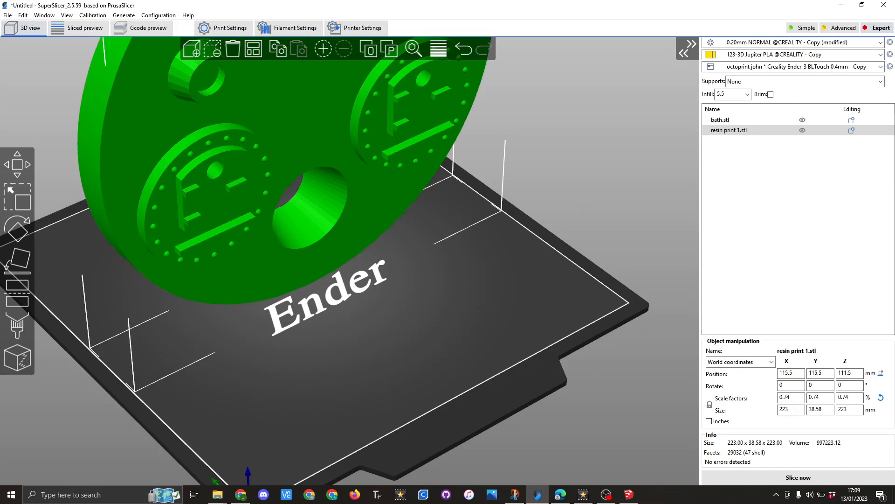
# - Scale the imported boiler front uniformly to 0.1 %
pyautogui.moveTo(790, 397); pyautogui.dragTo(784, 397)
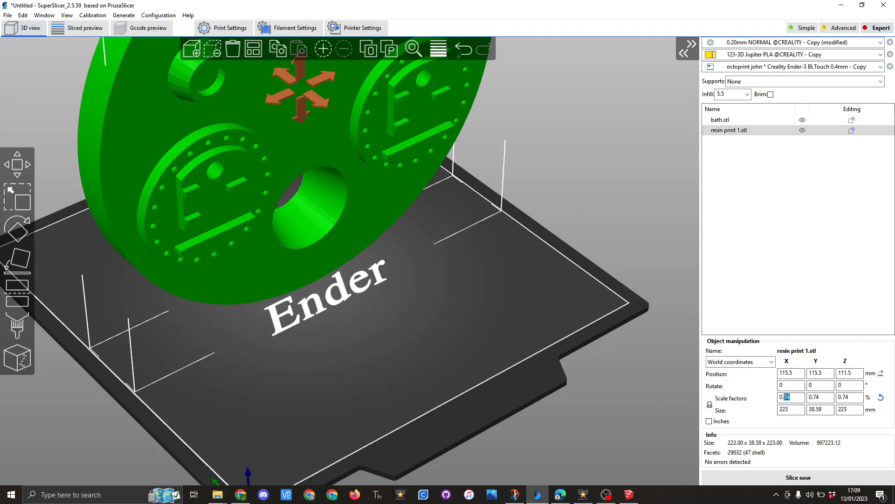
pyautogui.write('1')
pyautogui.press('Return')
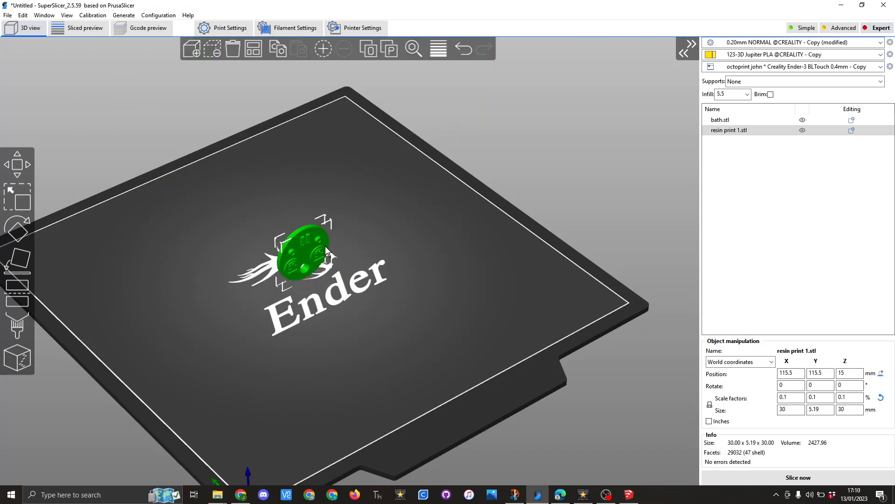
pyautogui.scroll(5, 293, 264)
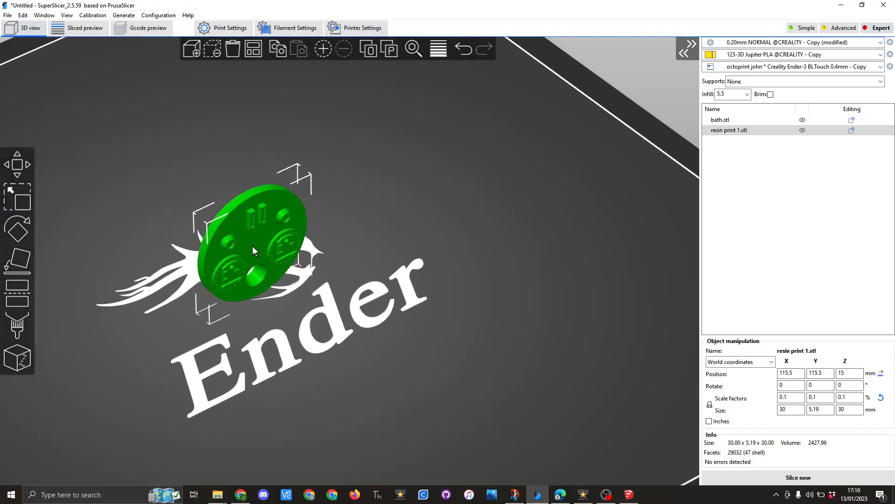
# - Export the scaled boiler front as an STL to the Downloads folder, overwriting "resin print 1.stl"
pyautogui.rightClick(257, 233)
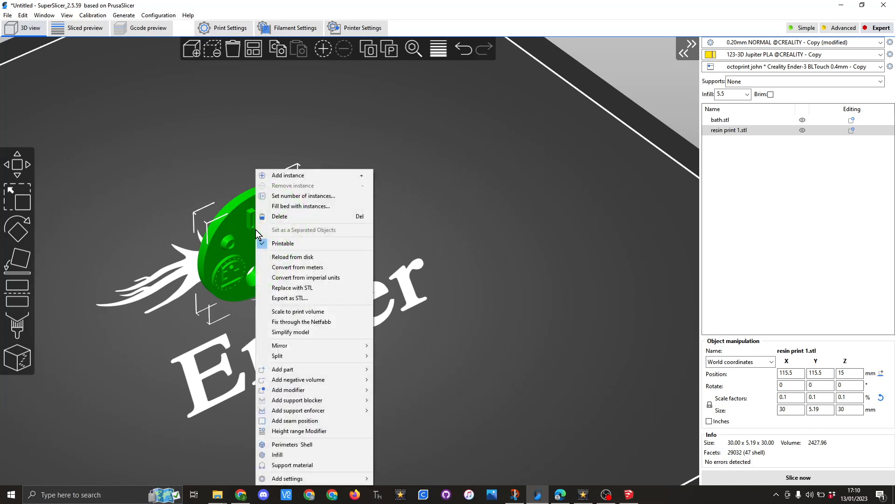
pyautogui.click(298, 296)
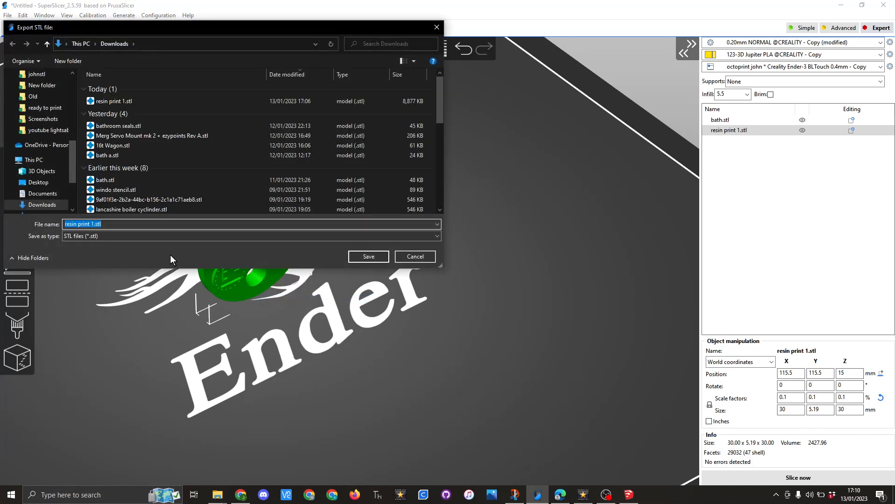
pyautogui.click(370, 257)
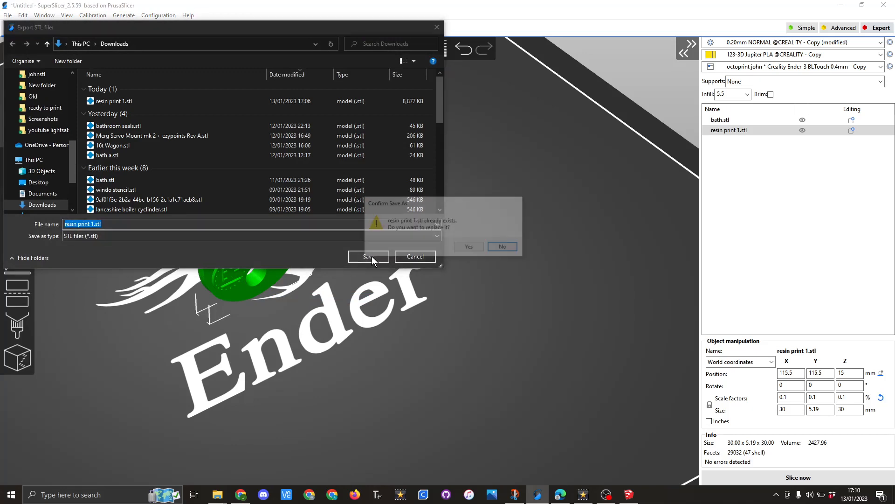
pyautogui.click(464, 248)
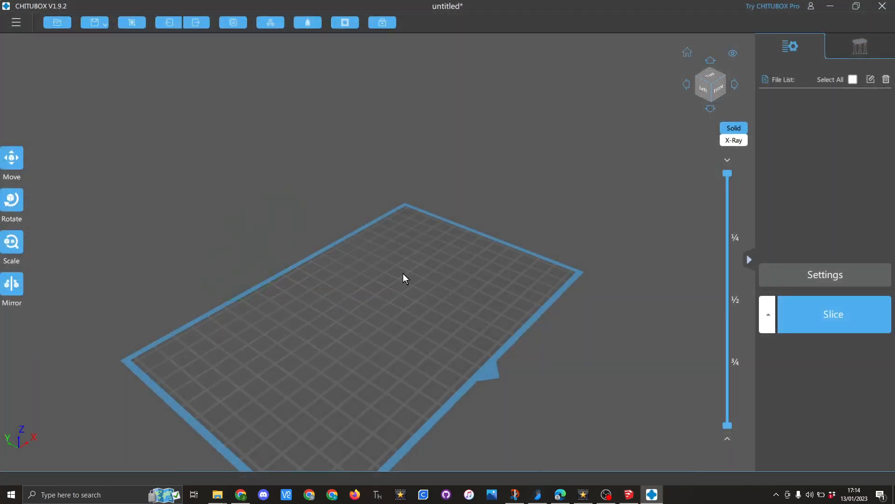
# - In CHITUBOX, open "resin print 1.stl" from the Downloads folder and check the model's dimensions in the Scale settings
pyautogui.click(64, 26)
pyautogui.click(116, 82)
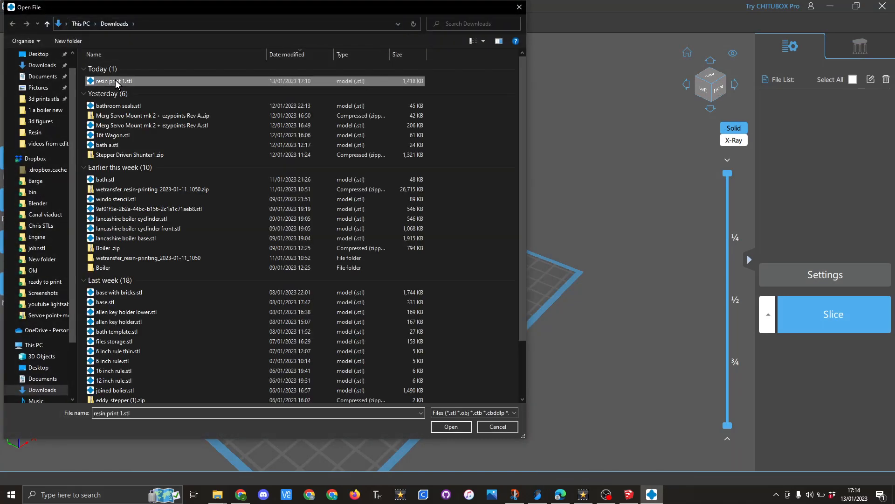
pyautogui.click(455, 426)
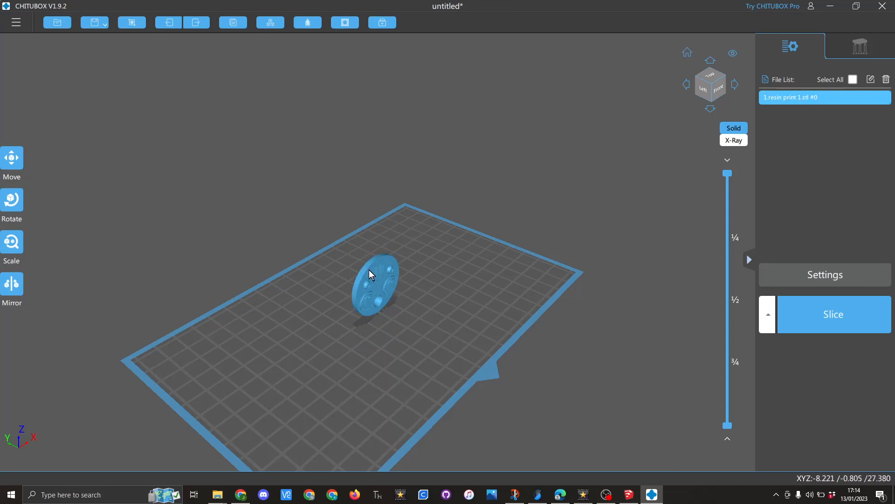
pyautogui.scroll(2, 335, 320)
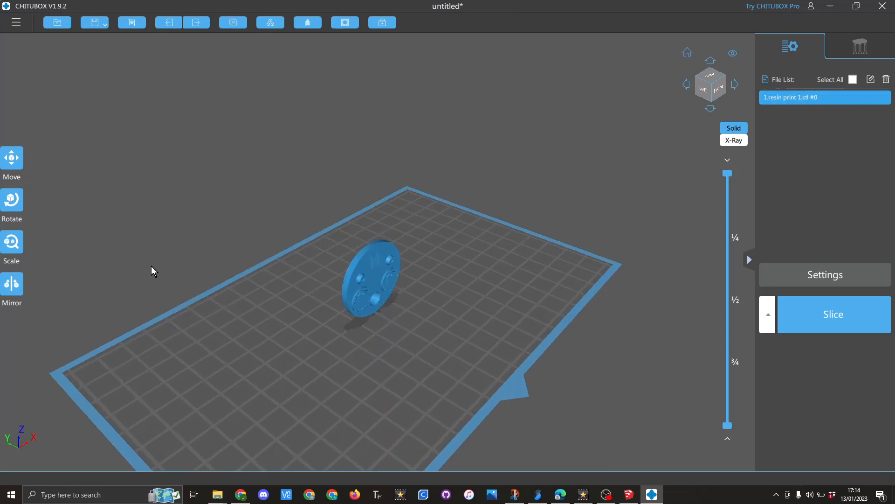
pyautogui.click(13, 246)
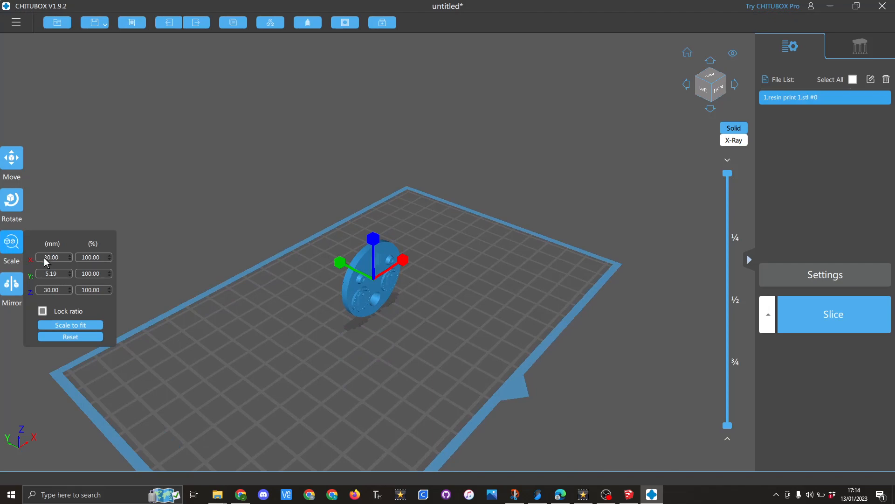
# - Rotate the boiler front to -90° about the X axis so it lies flat with its details facing up
pyautogui.click(13, 202)
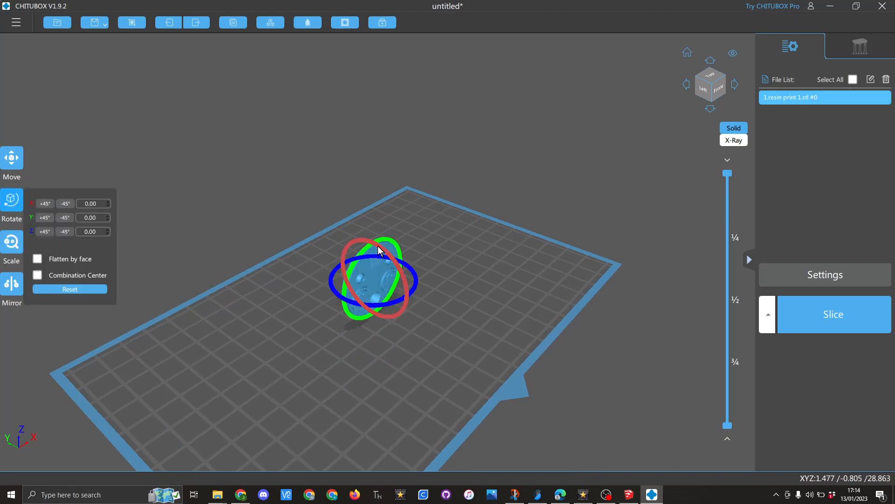
pyautogui.moveTo(378, 250); pyautogui.dragTo(346, 245)
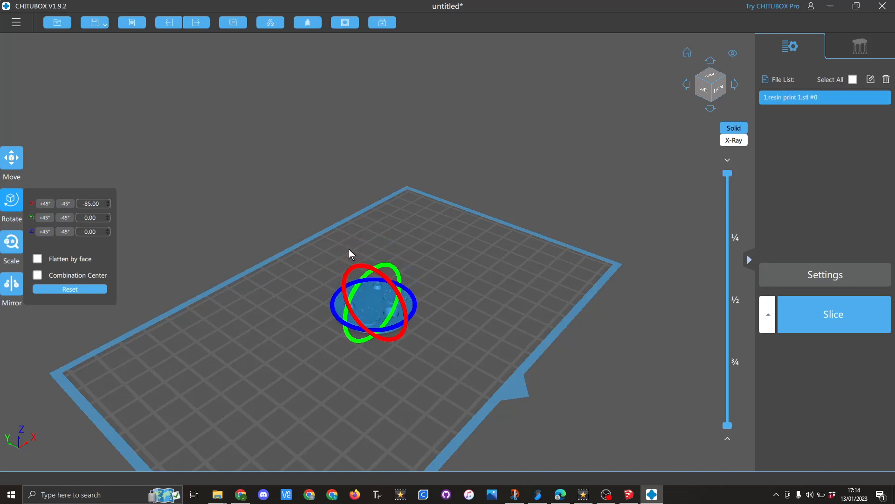
pyautogui.click(108, 204)
pyautogui.click(107, 204)
pyautogui.click(107, 205)
pyautogui.click(107, 204)
pyautogui.click(108, 204)
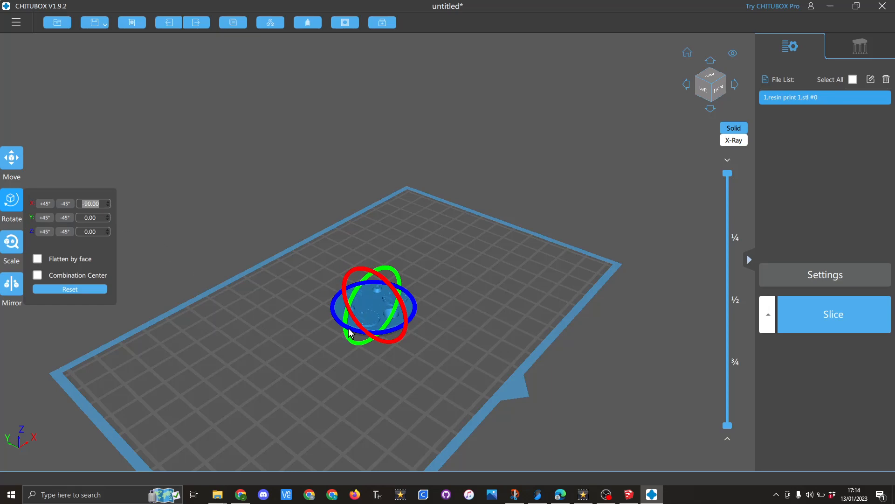
# - Generate platform supports beneath the boiler front using the Light support setting at 70 % density
pyautogui.scroll(5, 369, 334)
pyautogui.scroll(3, 374, 340)
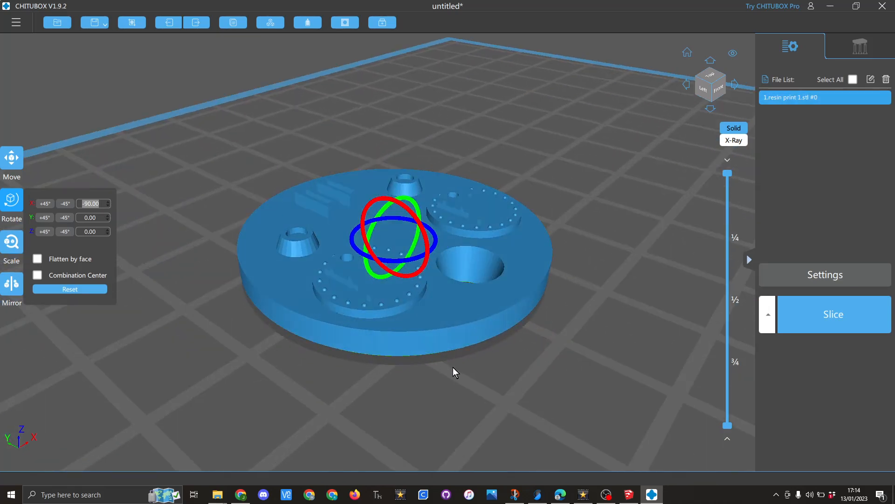
pyautogui.click(862, 41)
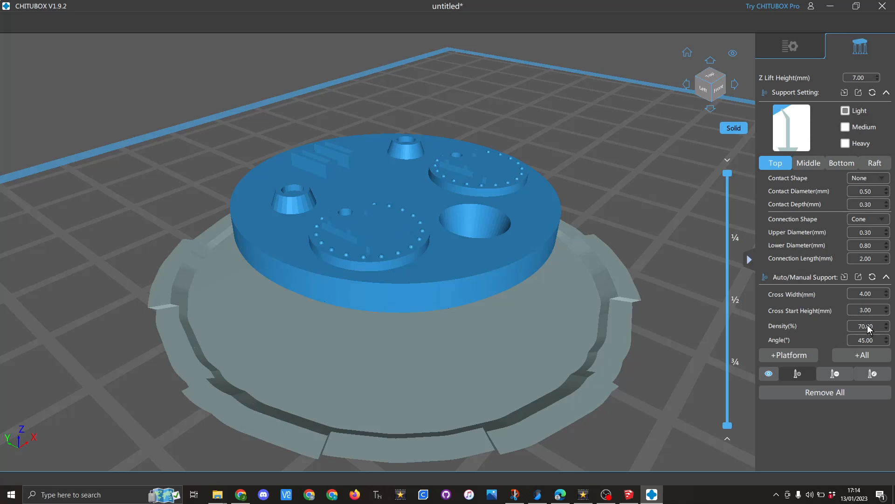
pyautogui.moveTo(868, 324)
pyautogui.click(790, 355)
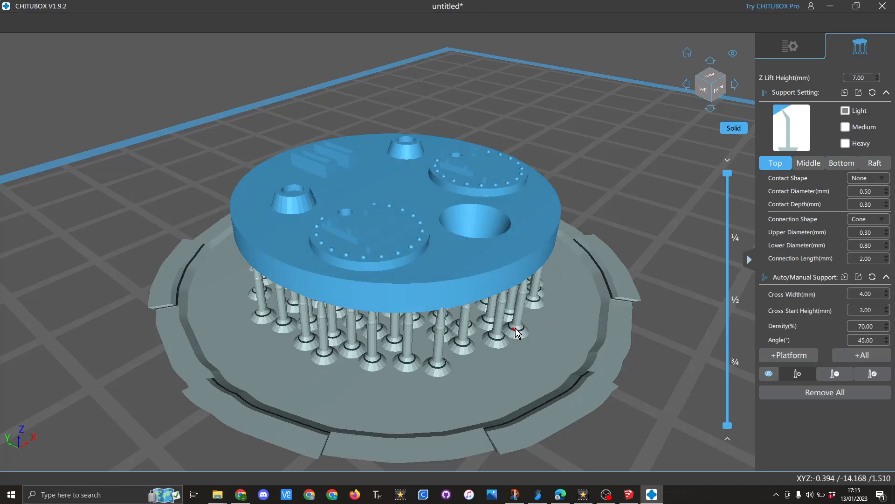
# - Examine the support columns, raft and underside of the boiler front from below and the side, and its raised details from above
pyautogui.scroll(5, 503, 325)
pyautogui.moveTo(493, 319); pyautogui.dragTo(503, 293, button='middle')
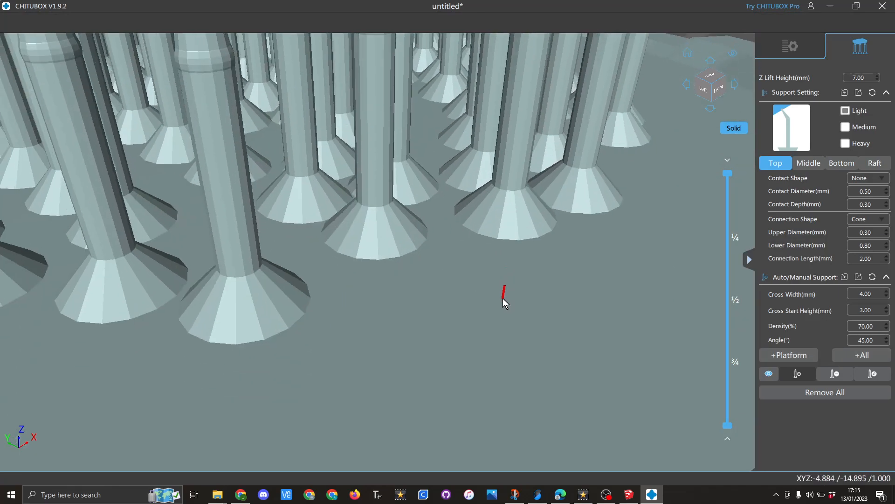
pyautogui.scroll(-5, 503, 298)
pyautogui.moveTo(502, 298); pyautogui.dragTo(519, 272, button='right')
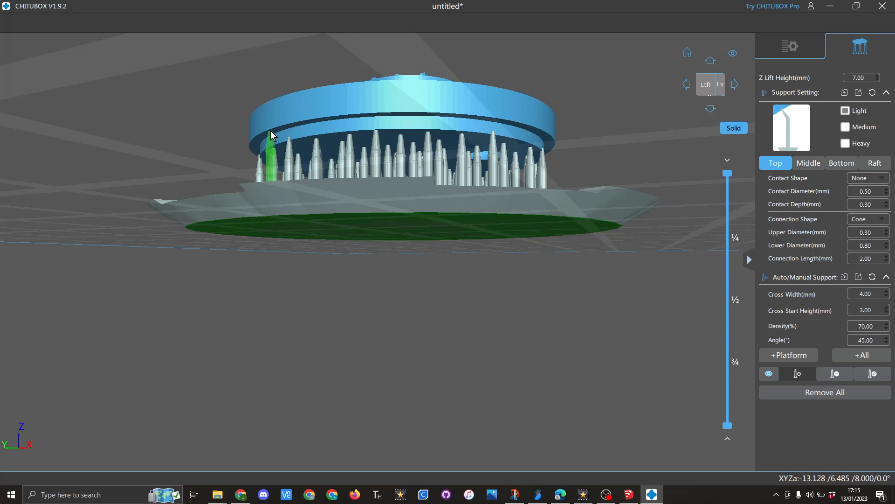
pyautogui.click(271, 132)
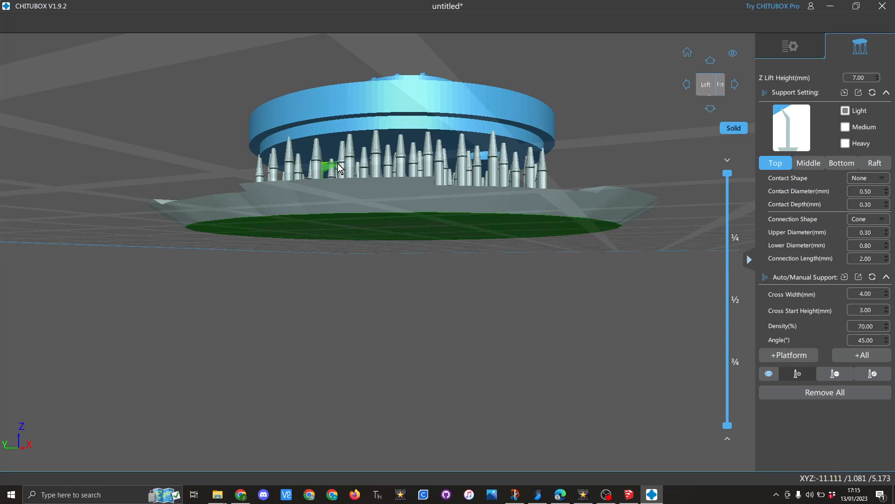
pyautogui.moveTo(421, 248); pyautogui.dragTo(425, 282, button='right')
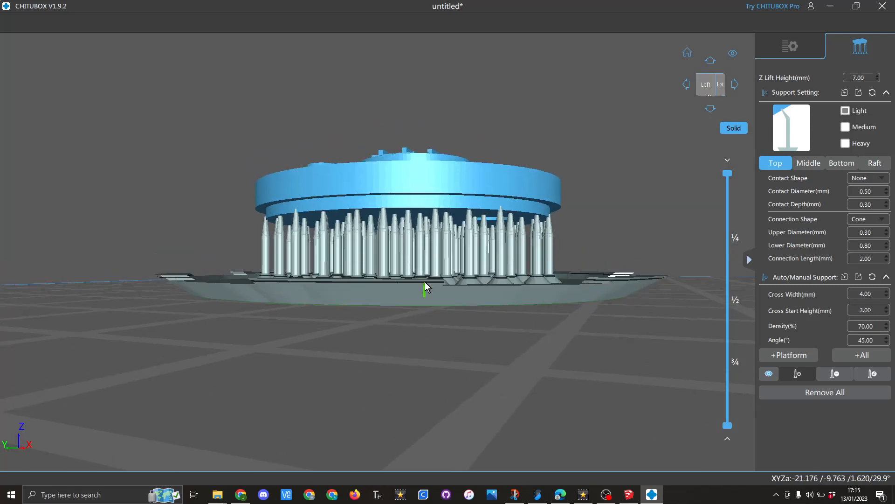
pyautogui.scroll(-2, 438, 283)
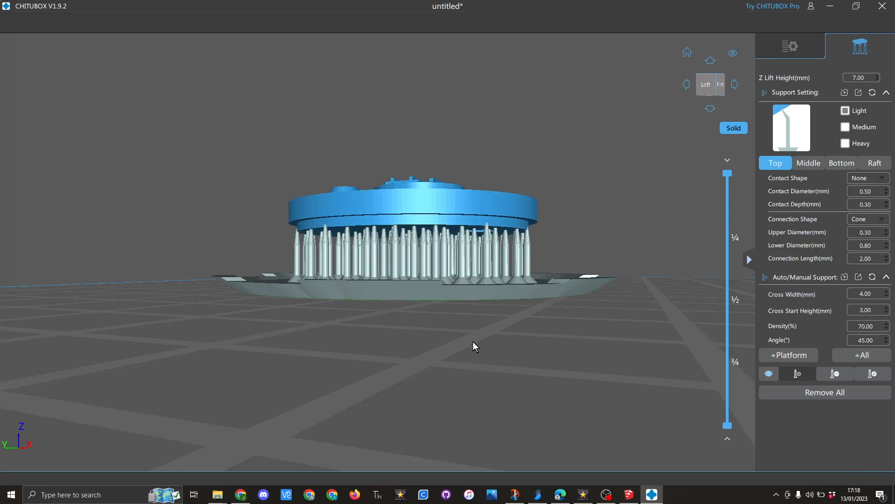
pyautogui.scroll(-5, 473, 341)
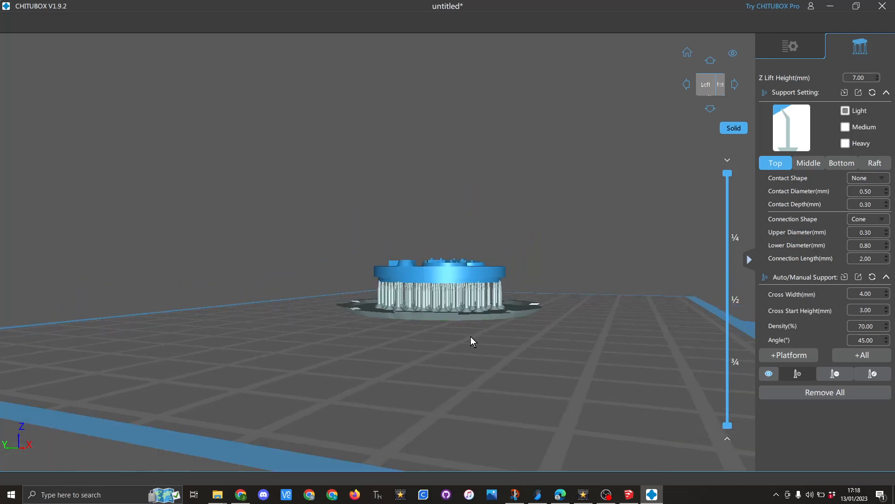
pyautogui.moveTo(471, 336); pyautogui.dragTo(475, 369, button='right')
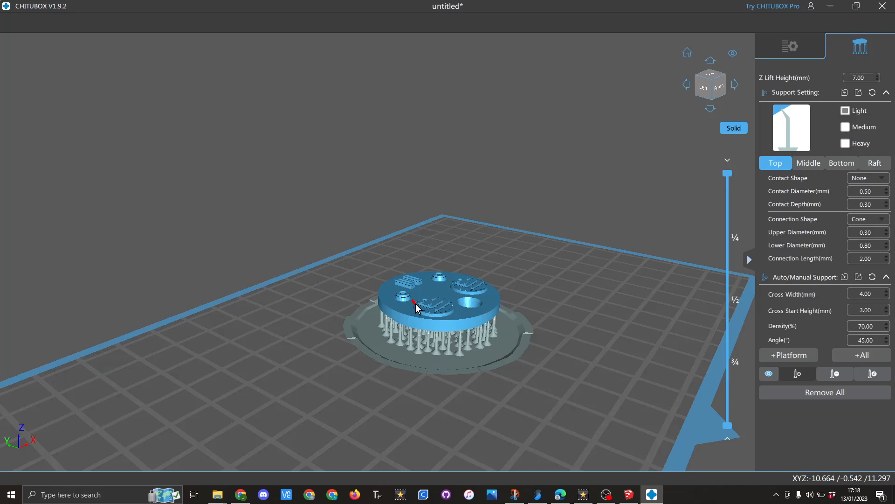
pyautogui.scroll(8, 416, 308)
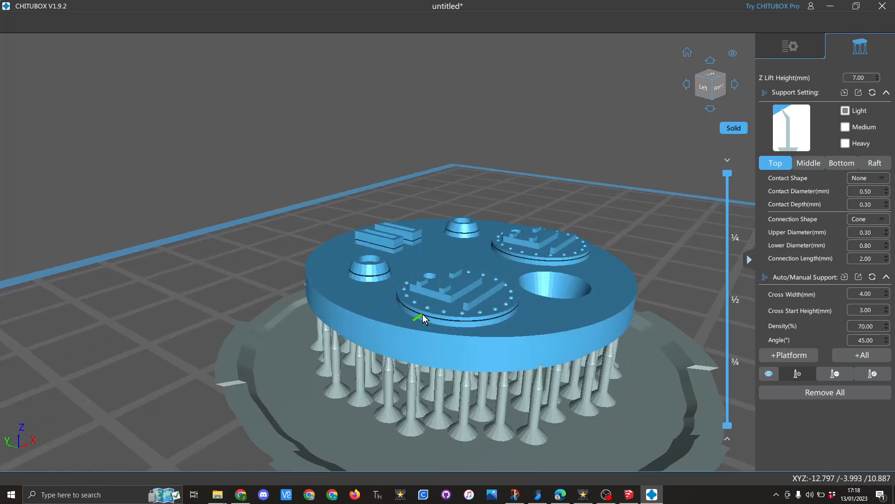